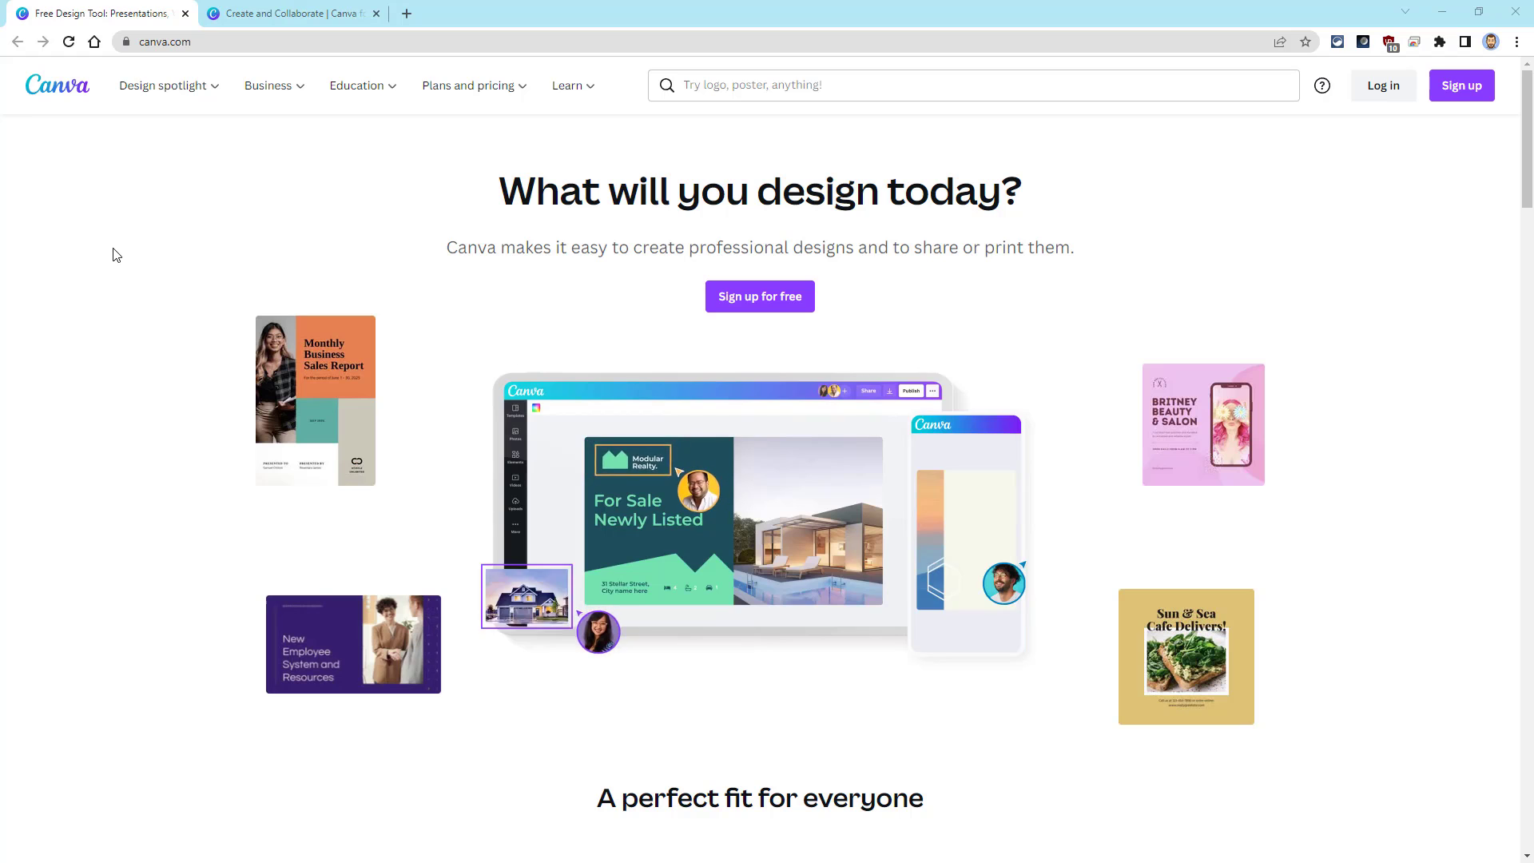
# - Review the Free, Pro and Teams plans on the Canva home page and switch to the Create and Collaborate page
pyautogui.scroll(-2, 116, 254)
pyautogui.scroll(-2, 116, 254)
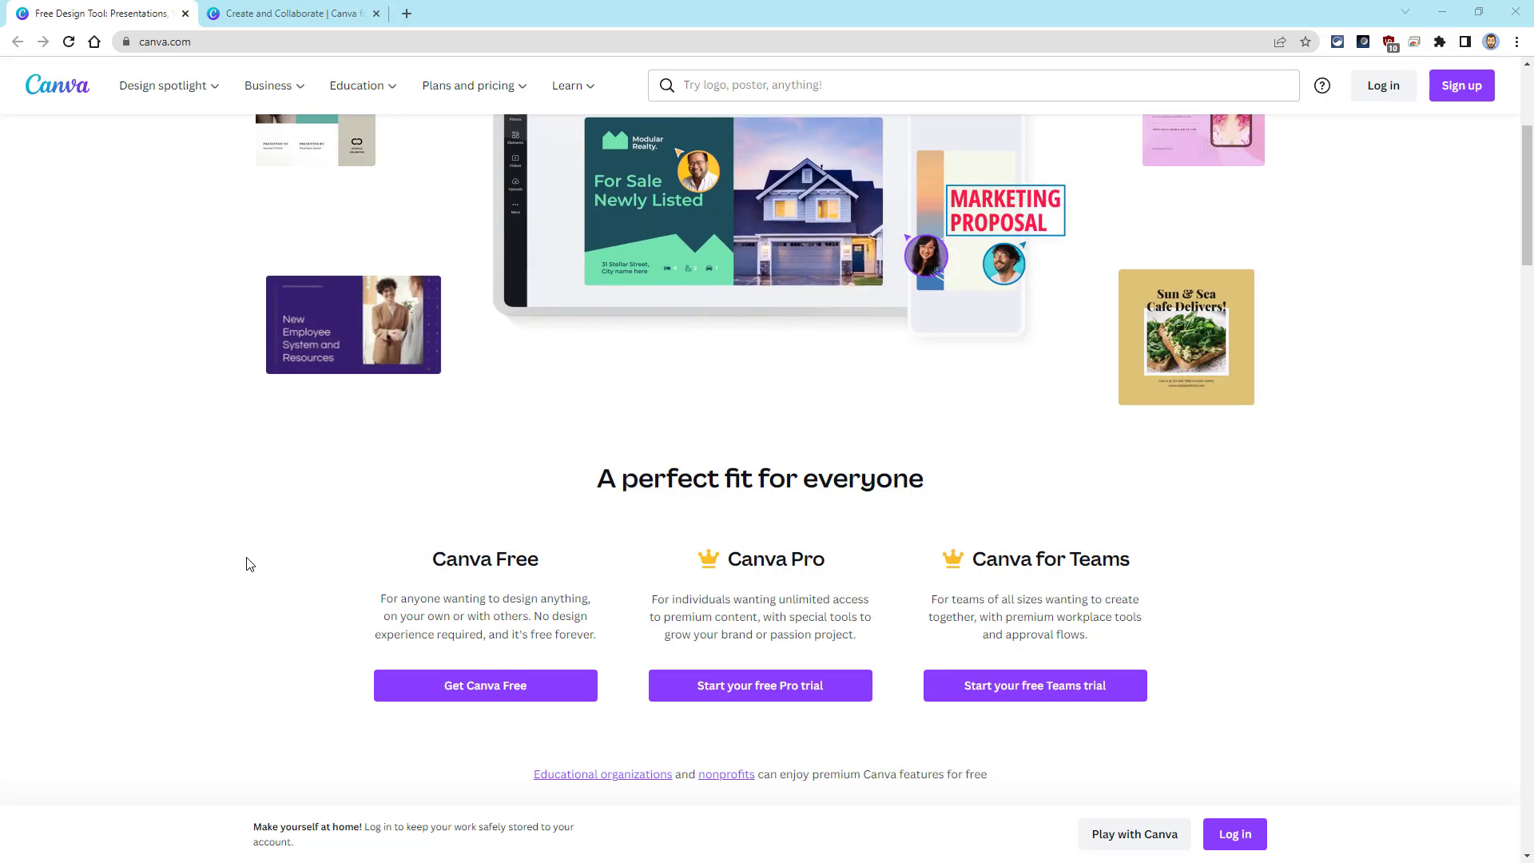
pyautogui.hotkey('ctrl', 'Tab')
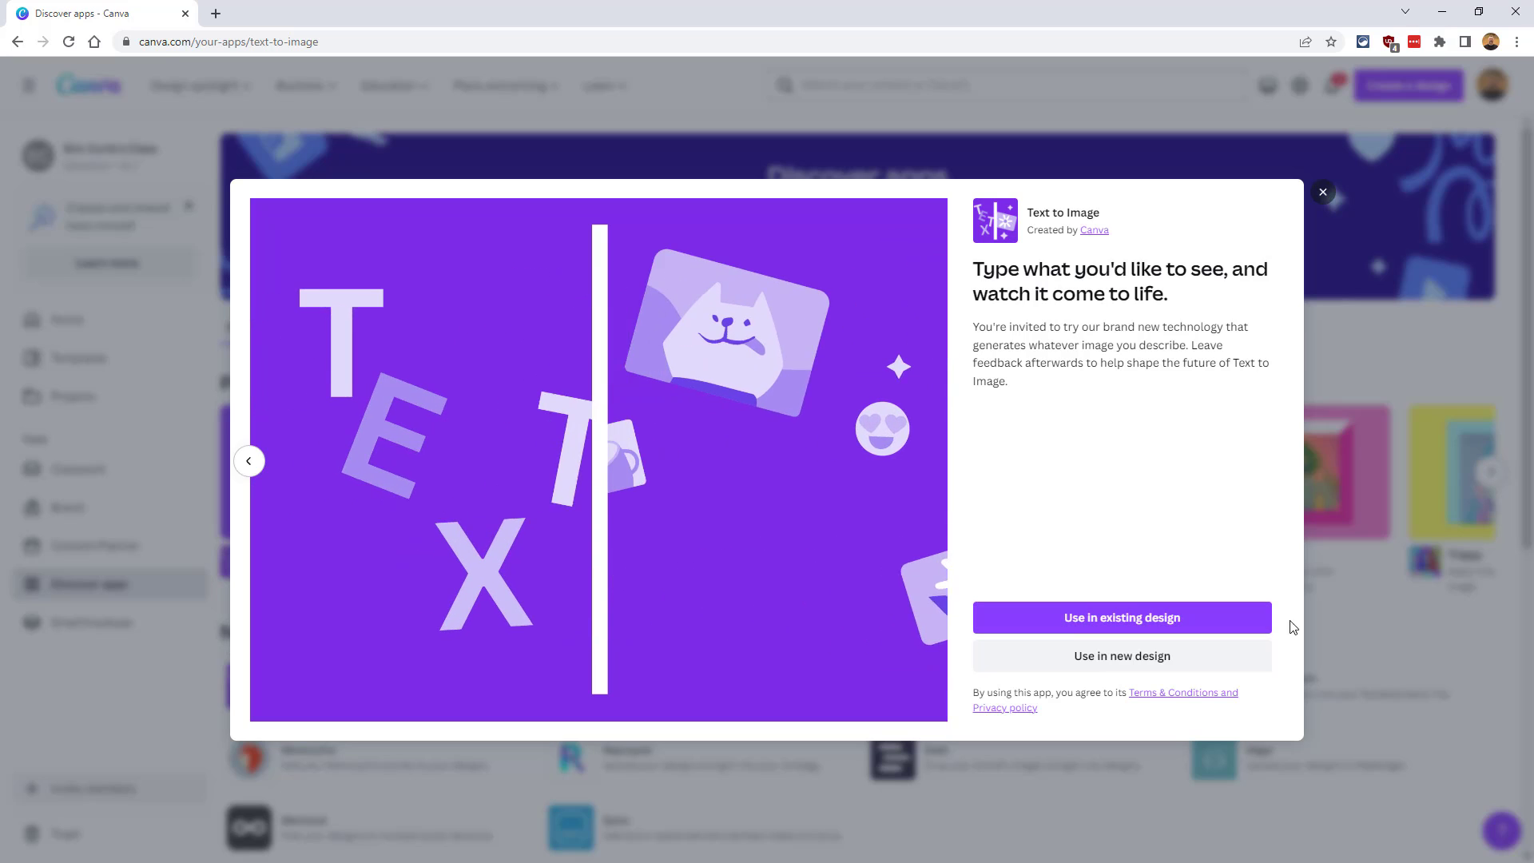
# - Open the Text to Image app in a new presentation design
pyautogui.click(1251, 665)
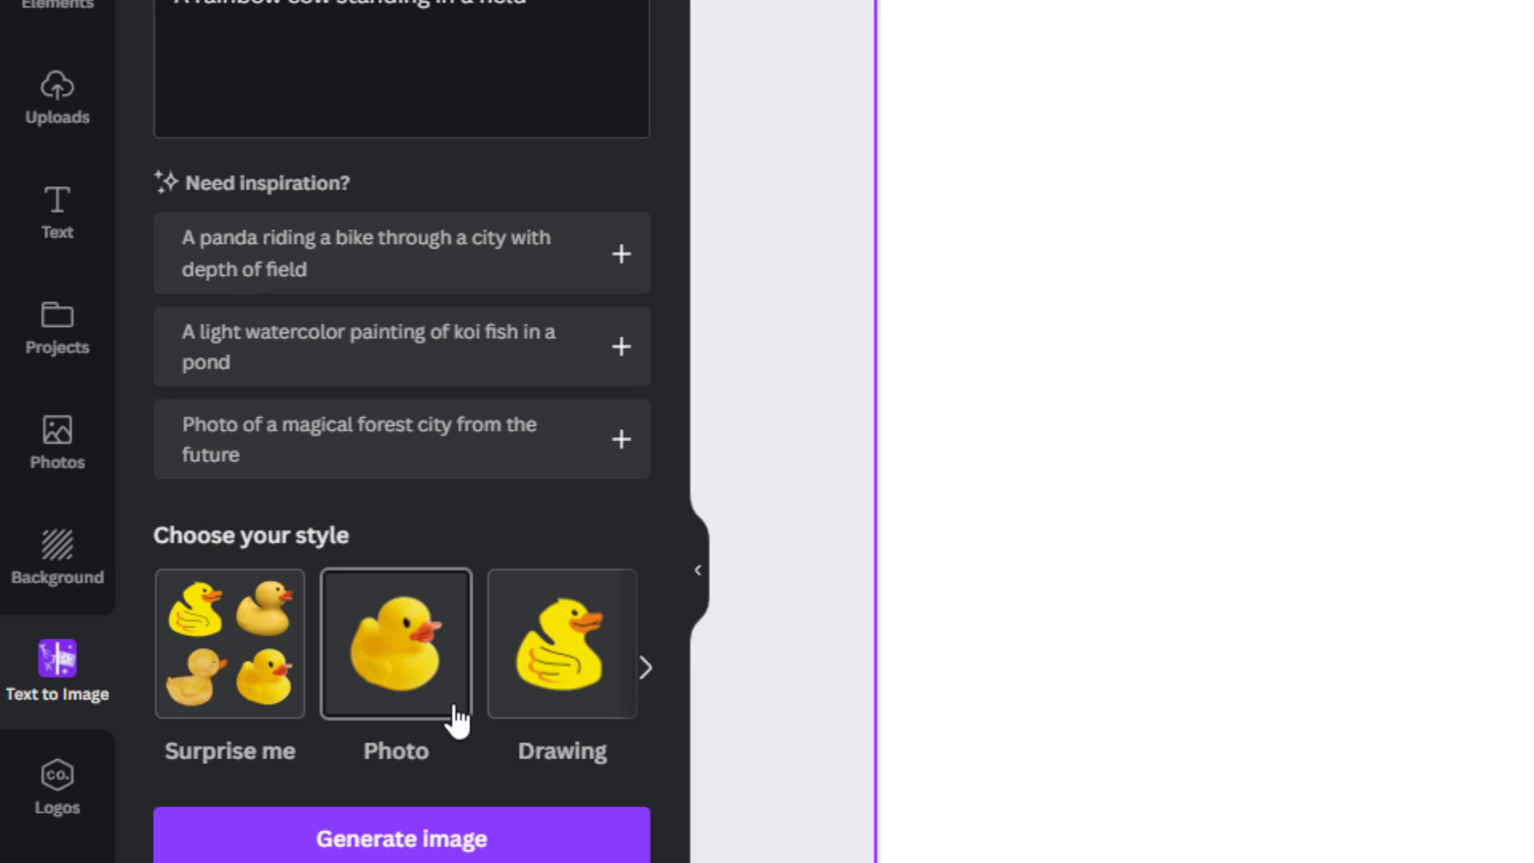
# - Try the Drawing, 3D, Painting, Pattern and Concept art image styles one after another
pyautogui.click(559, 694)
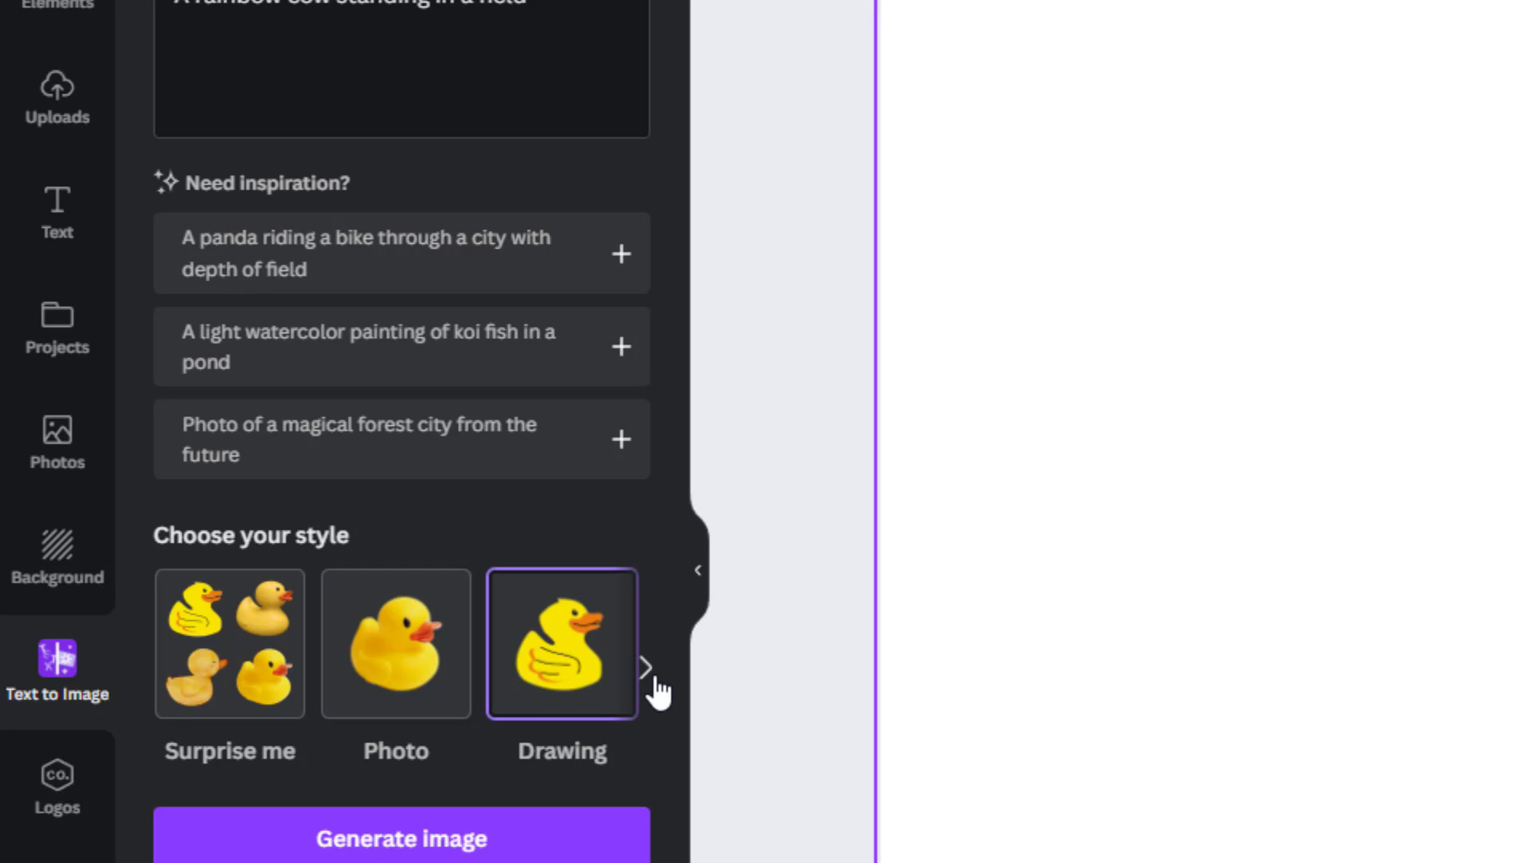
pyautogui.click(646, 671)
pyautogui.click(416, 649)
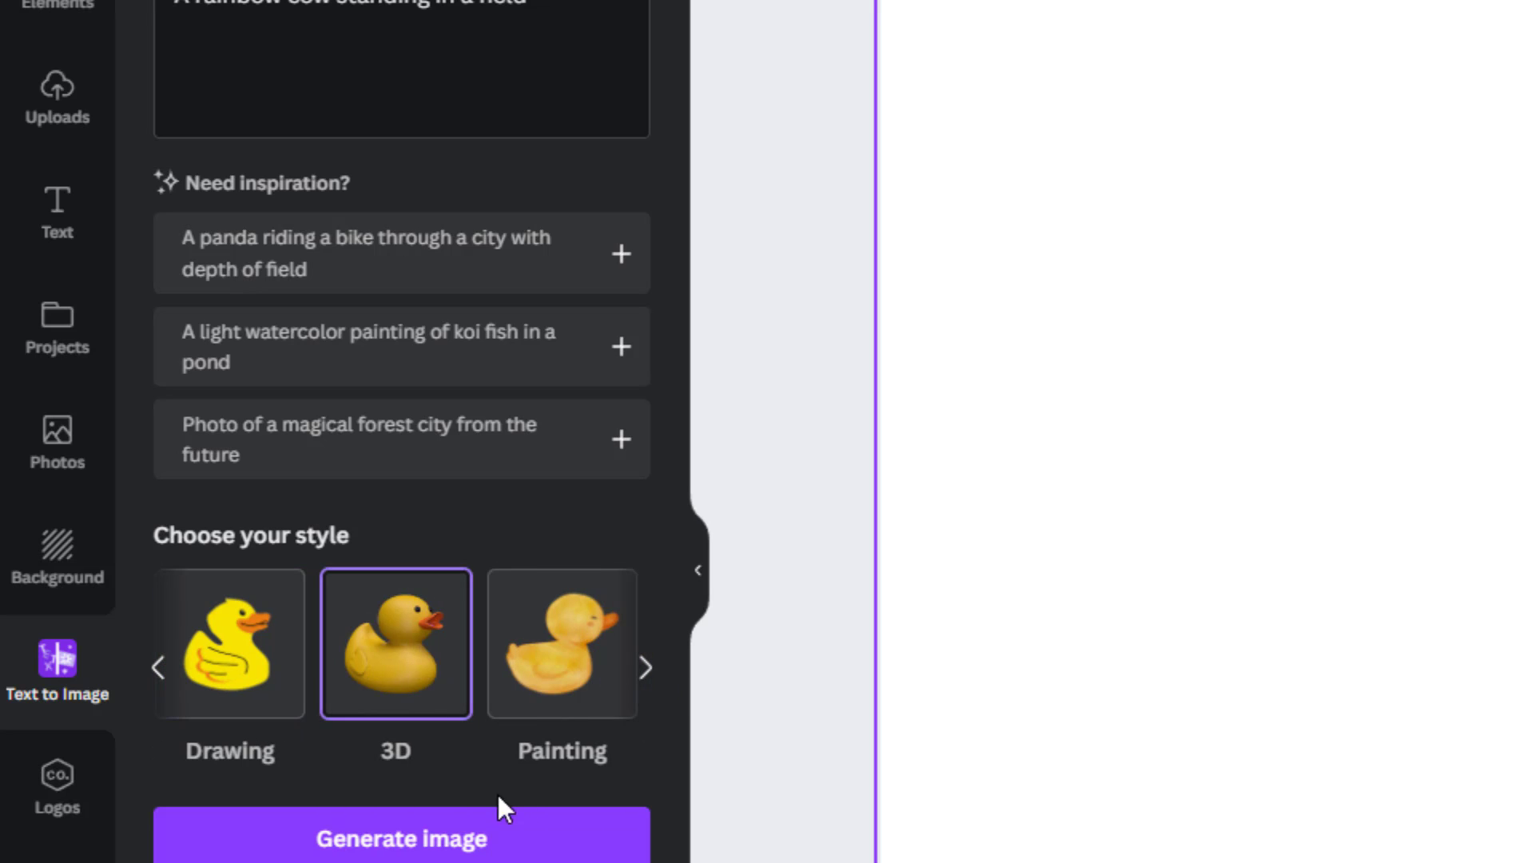
pyautogui.click(576, 702)
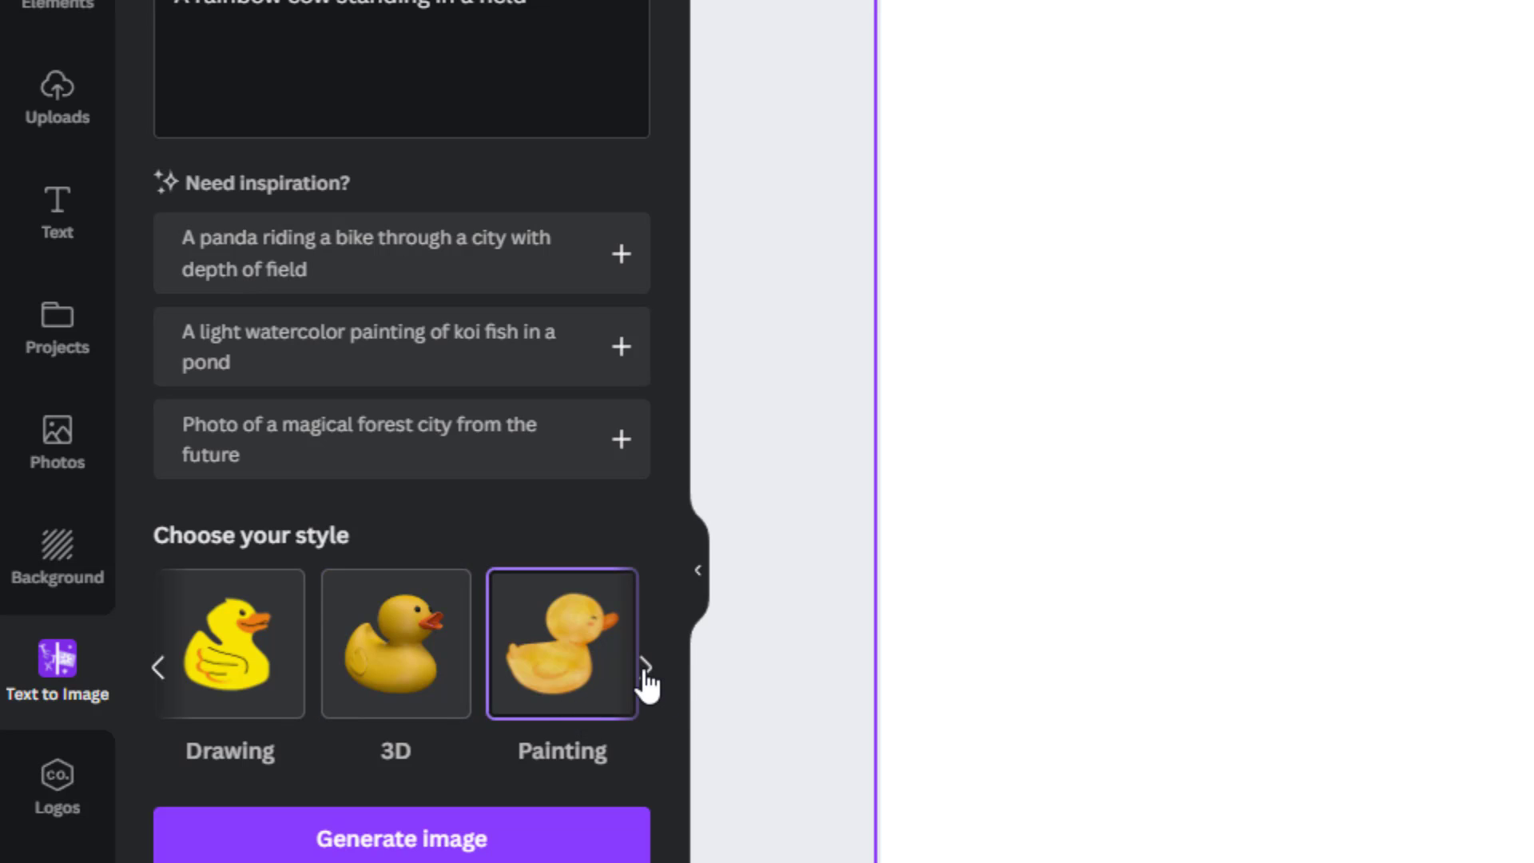
pyautogui.click(645, 671)
pyautogui.click(413, 675)
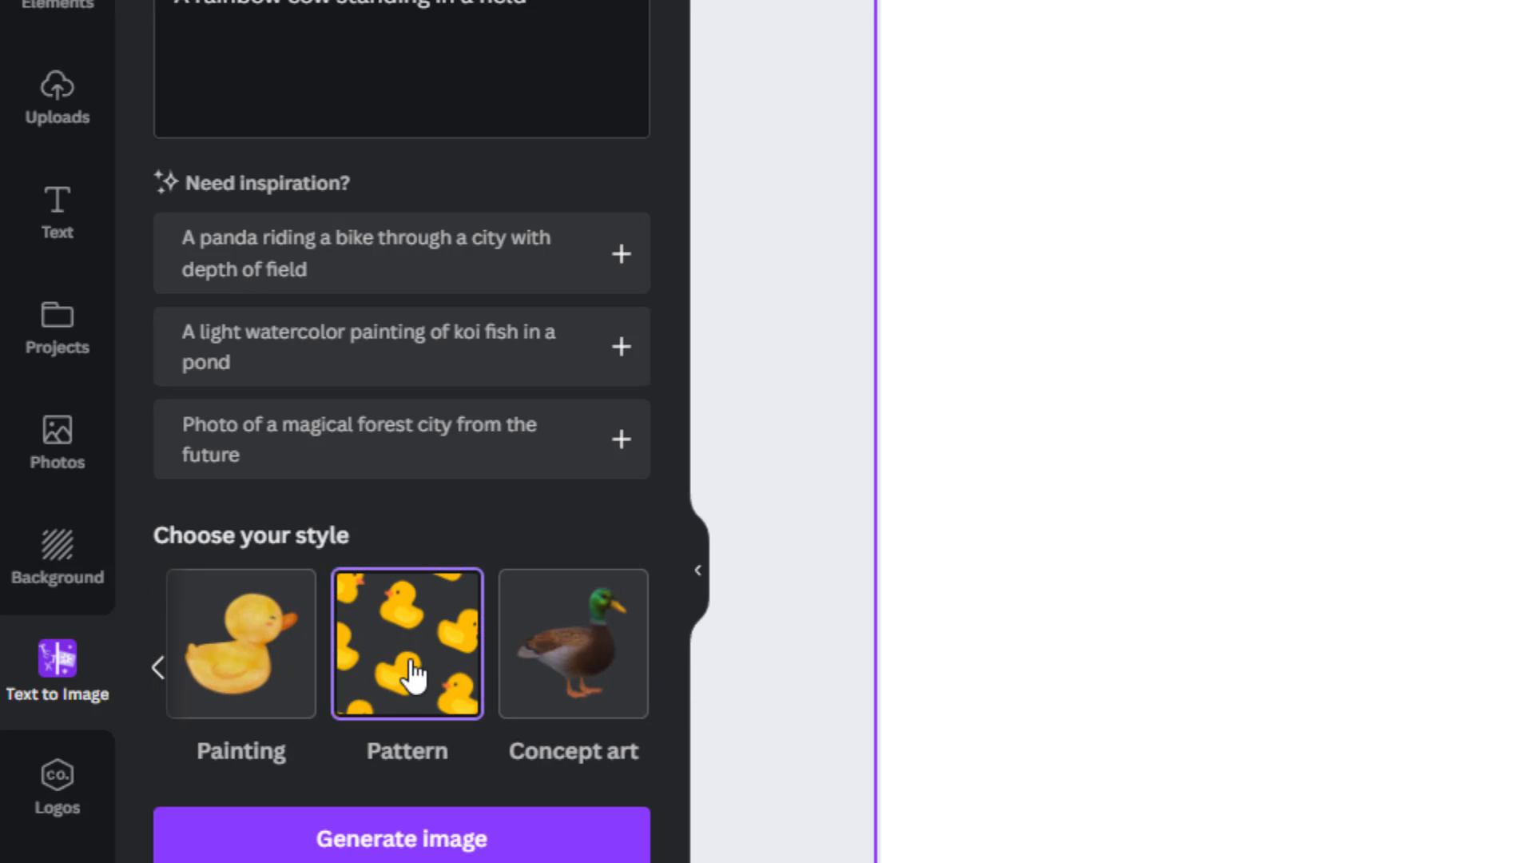
pyautogui.click(617, 687)
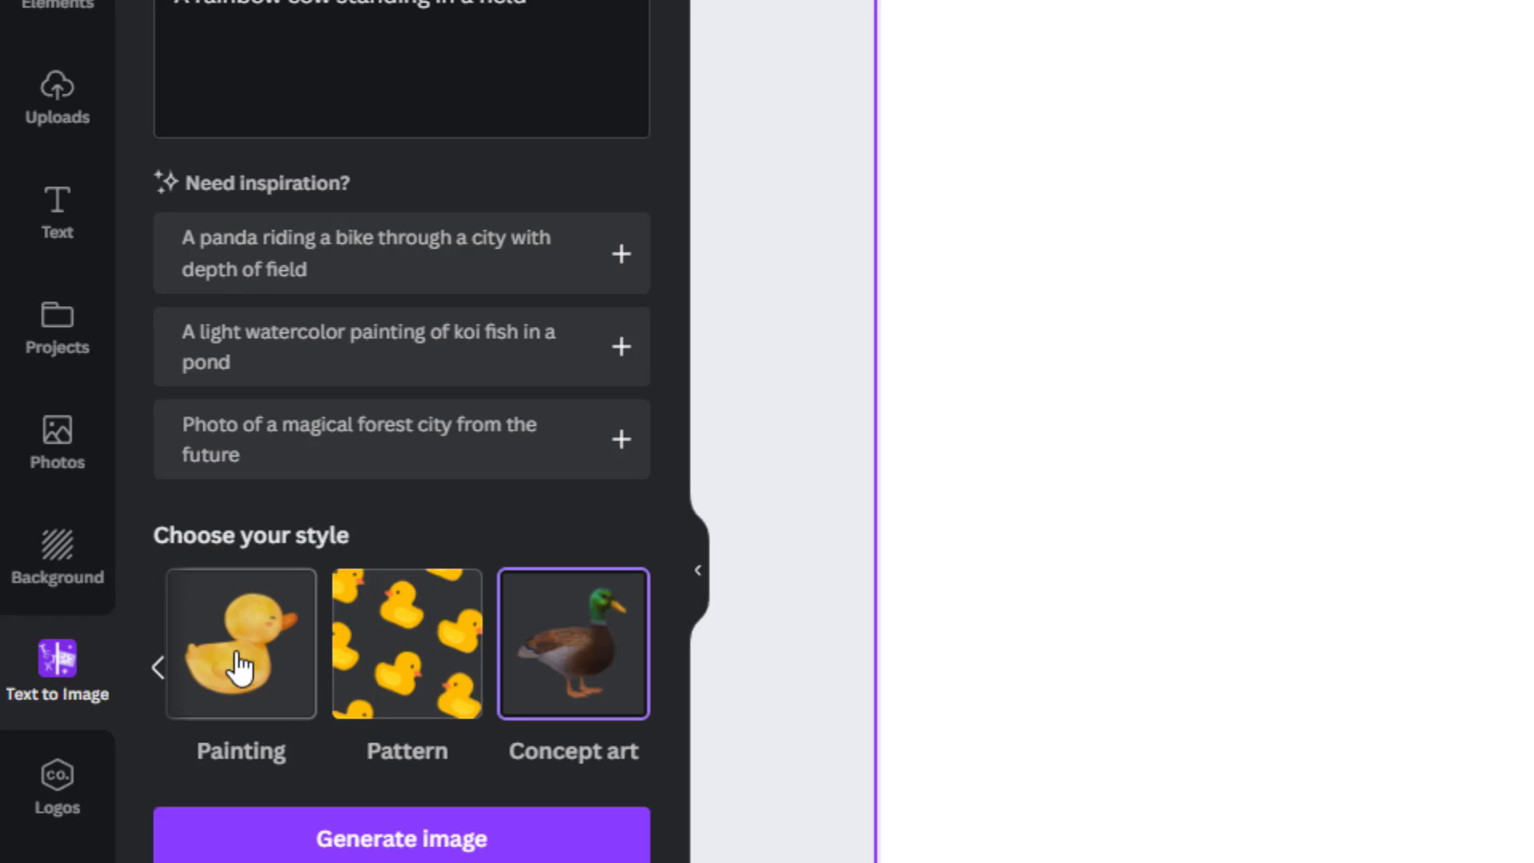
# - Choose the Painting style and generate images for the prompt "A rainbow cow standing in a field"
pyautogui.click(162, 671)
pyautogui.click(164, 673)
pyautogui.click(174, 680)
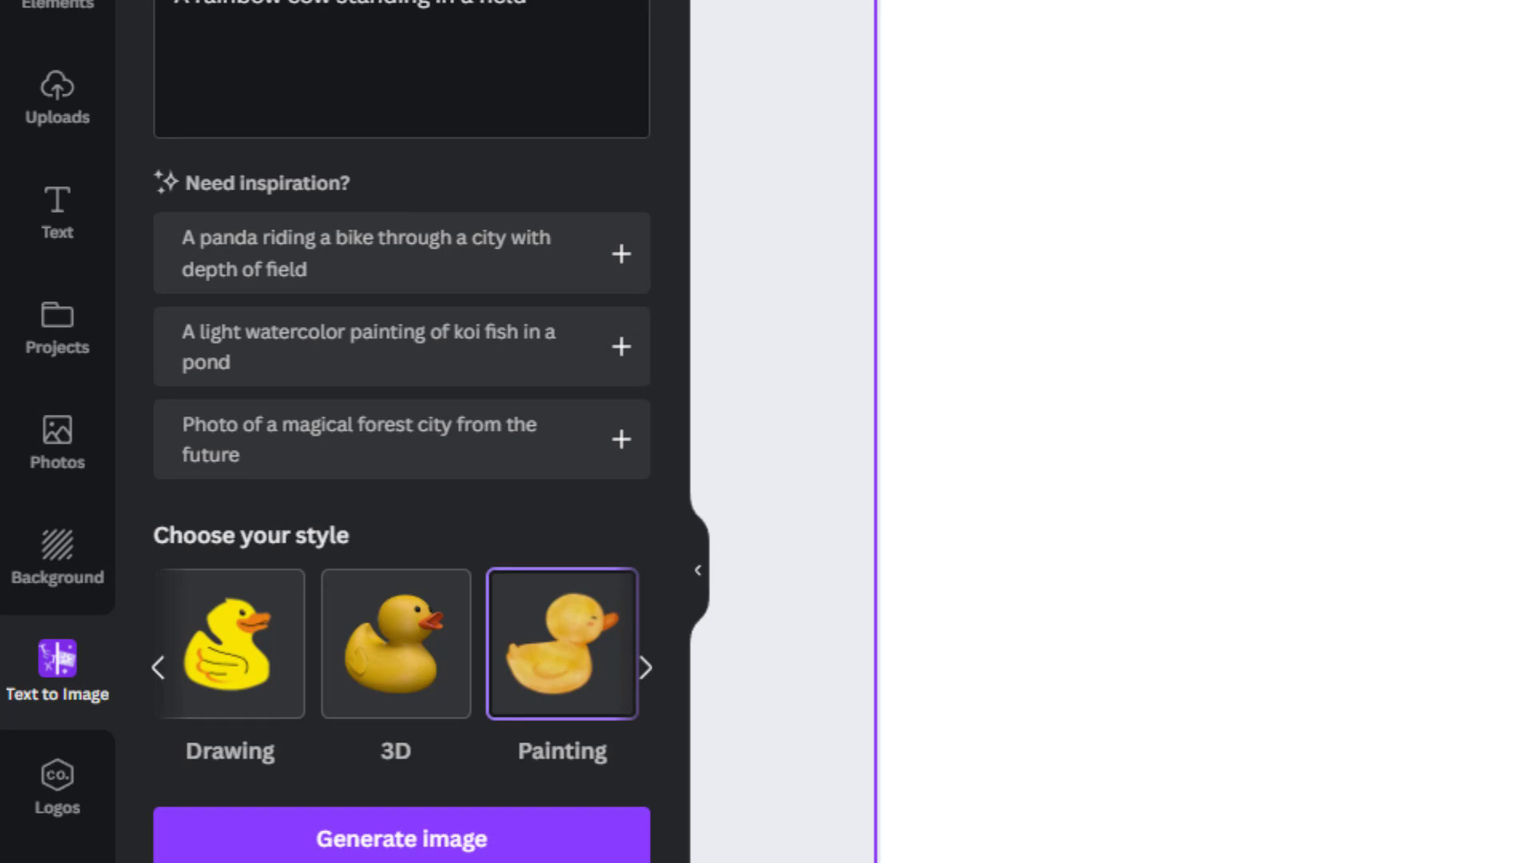
pyautogui.click(401, 838)
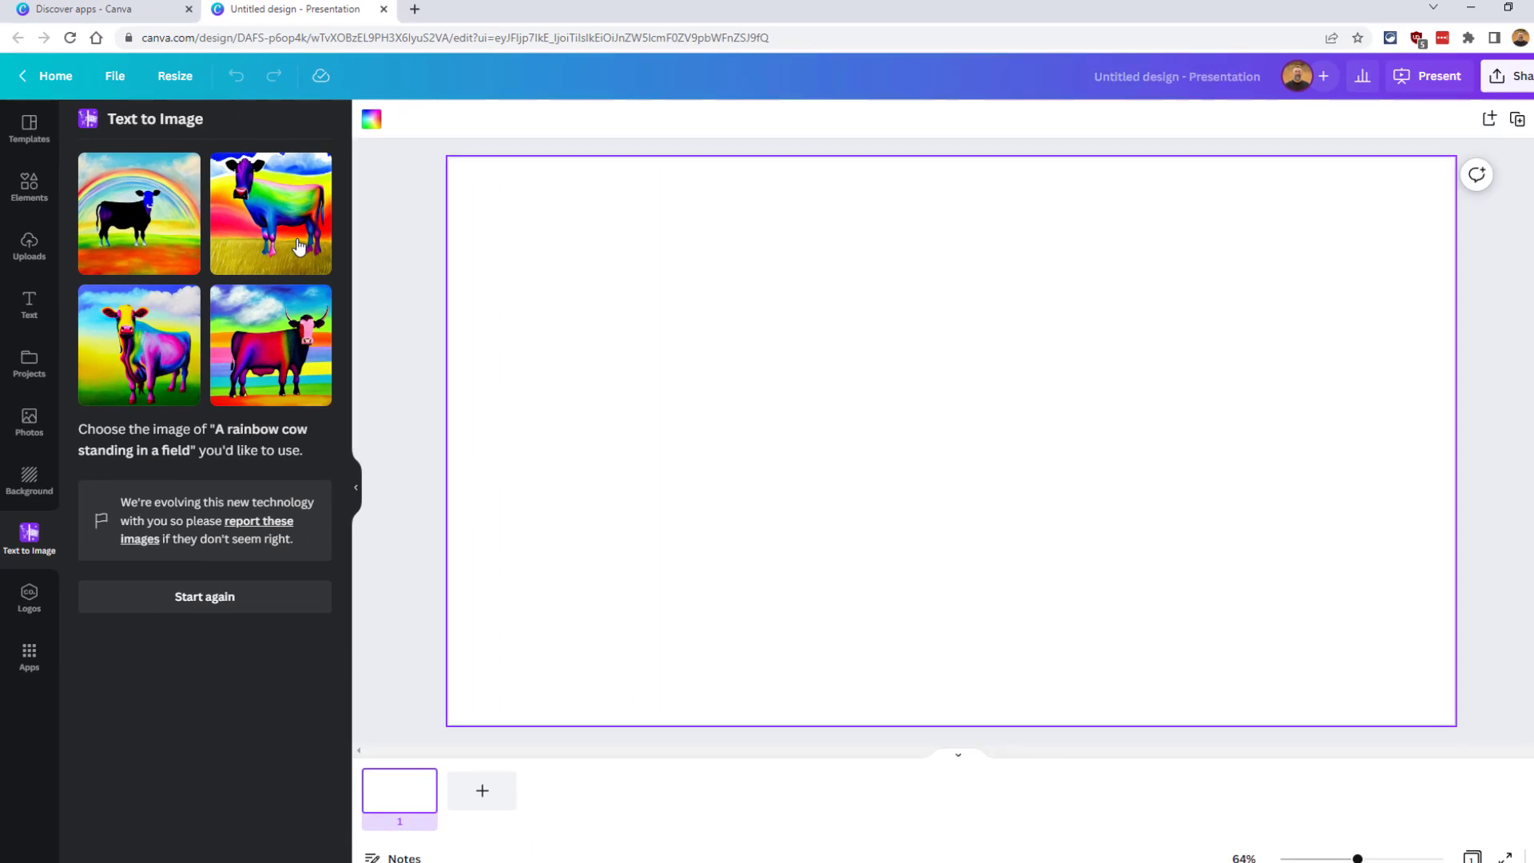
# - Place all four generated rainbow cow images on the page, spread them out, and start a new image prompt
pyautogui.click(599, 282)
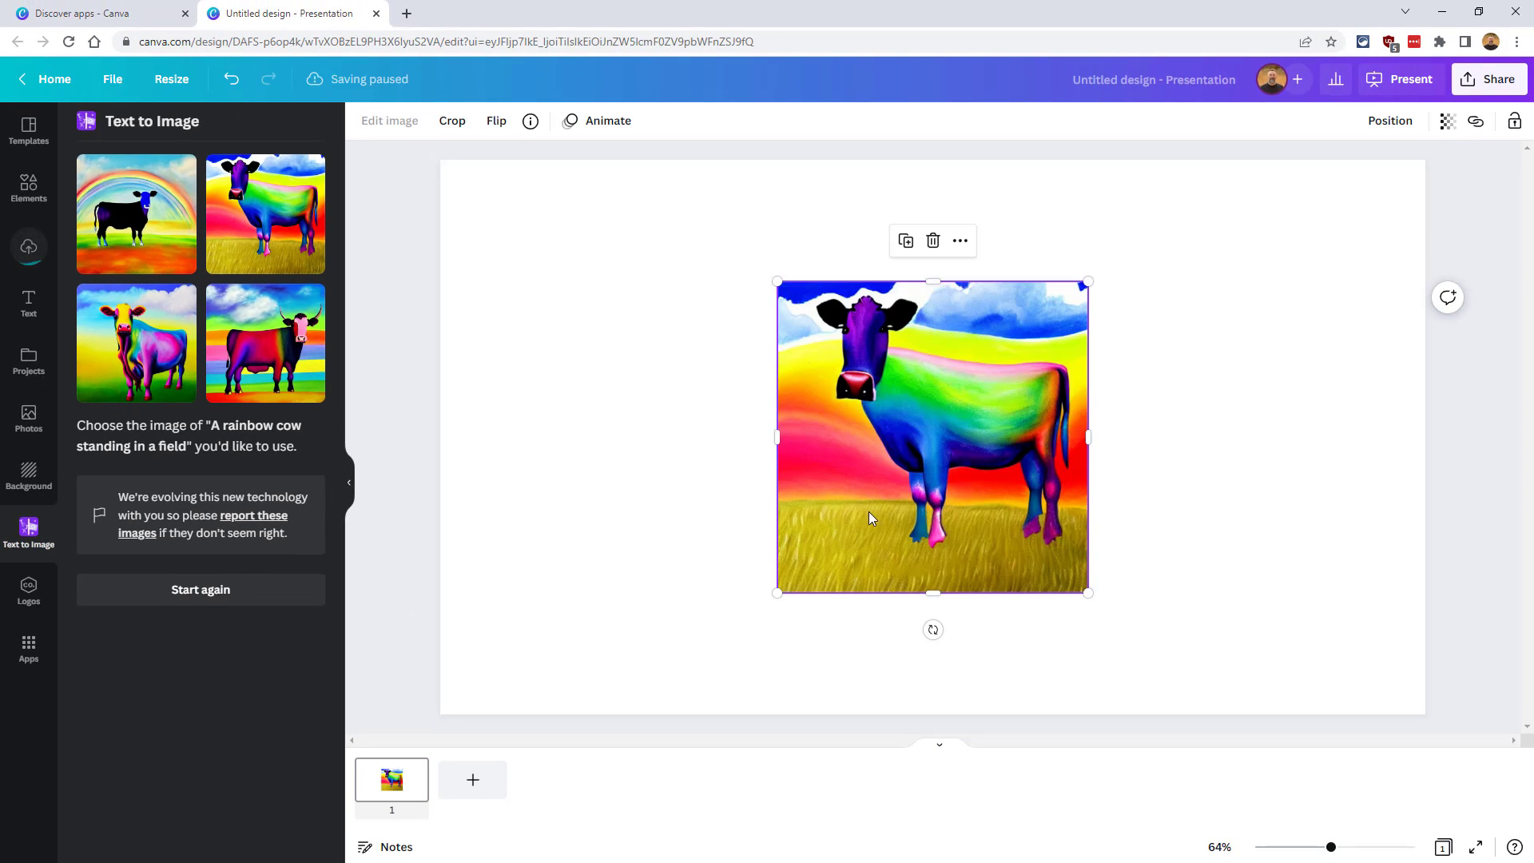
pyautogui.moveTo(870, 511); pyautogui.dragTo(1196, 407)
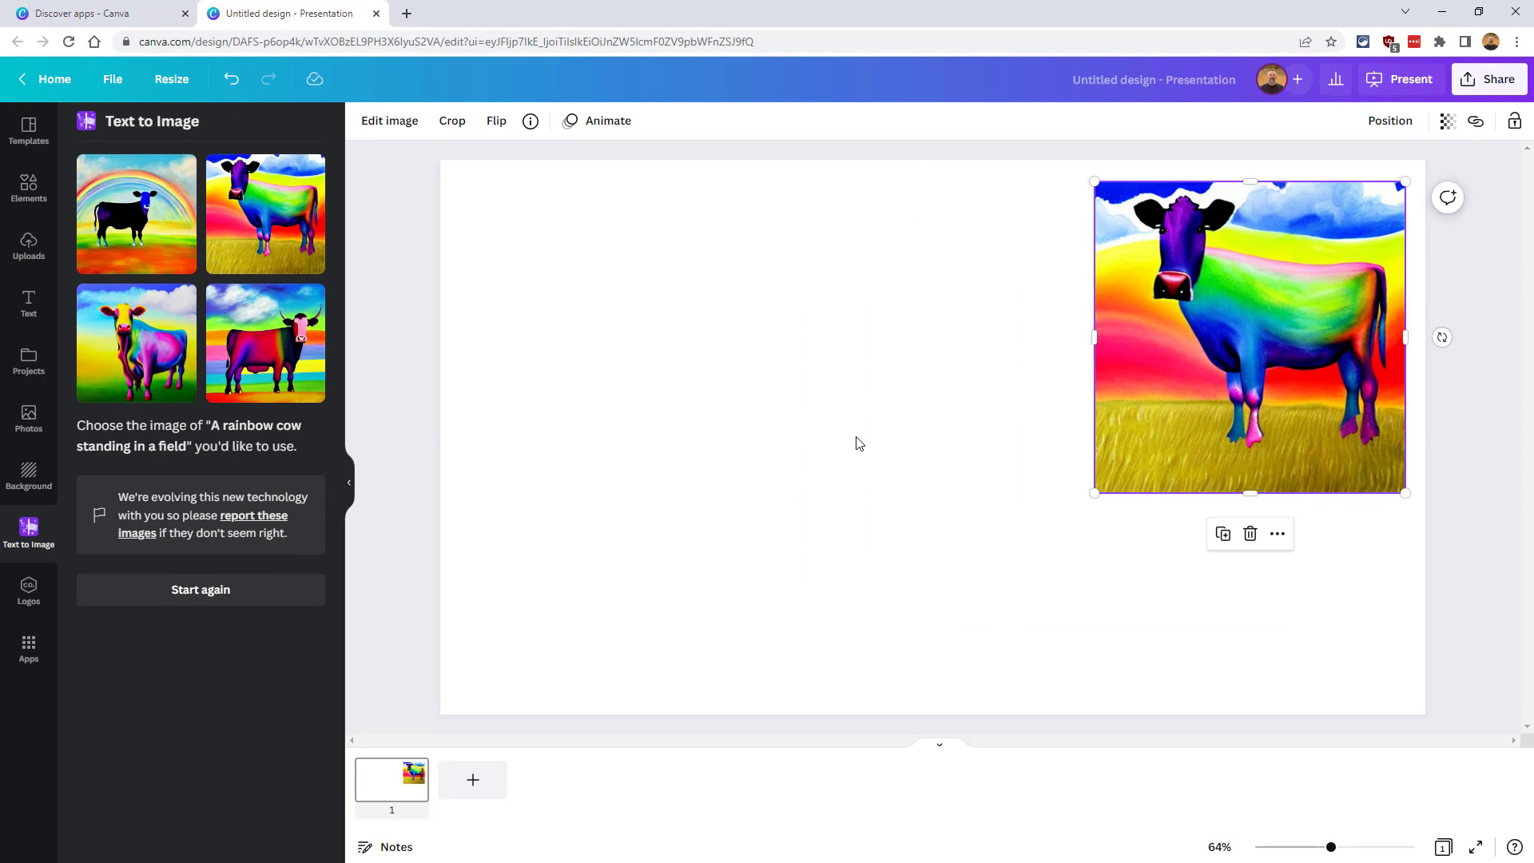
pyautogui.click(154, 360)
pyautogui.click(293, 376)
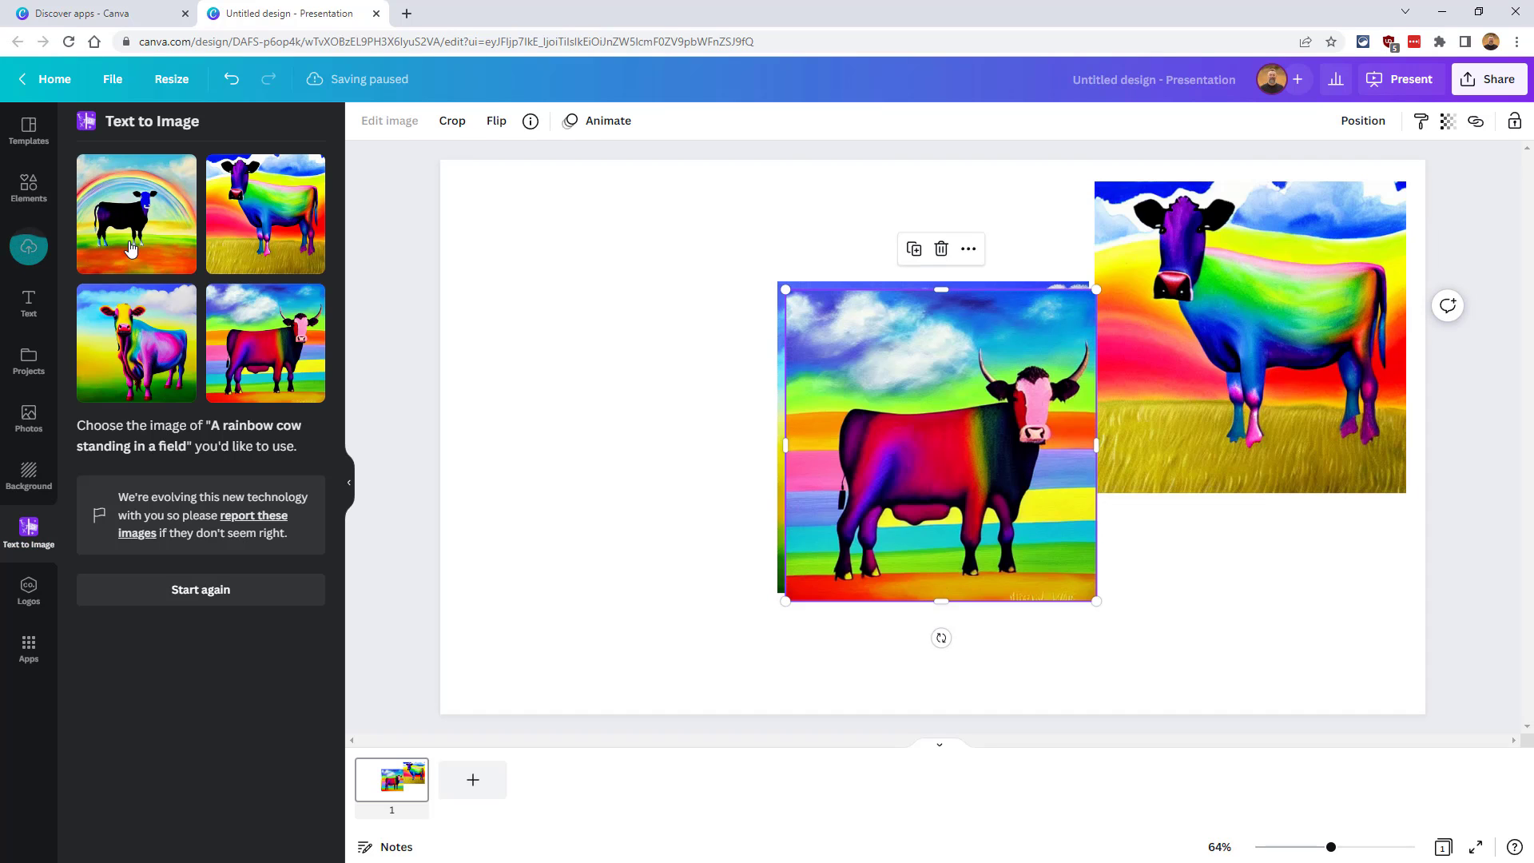
pyautogui.click(129, 246)
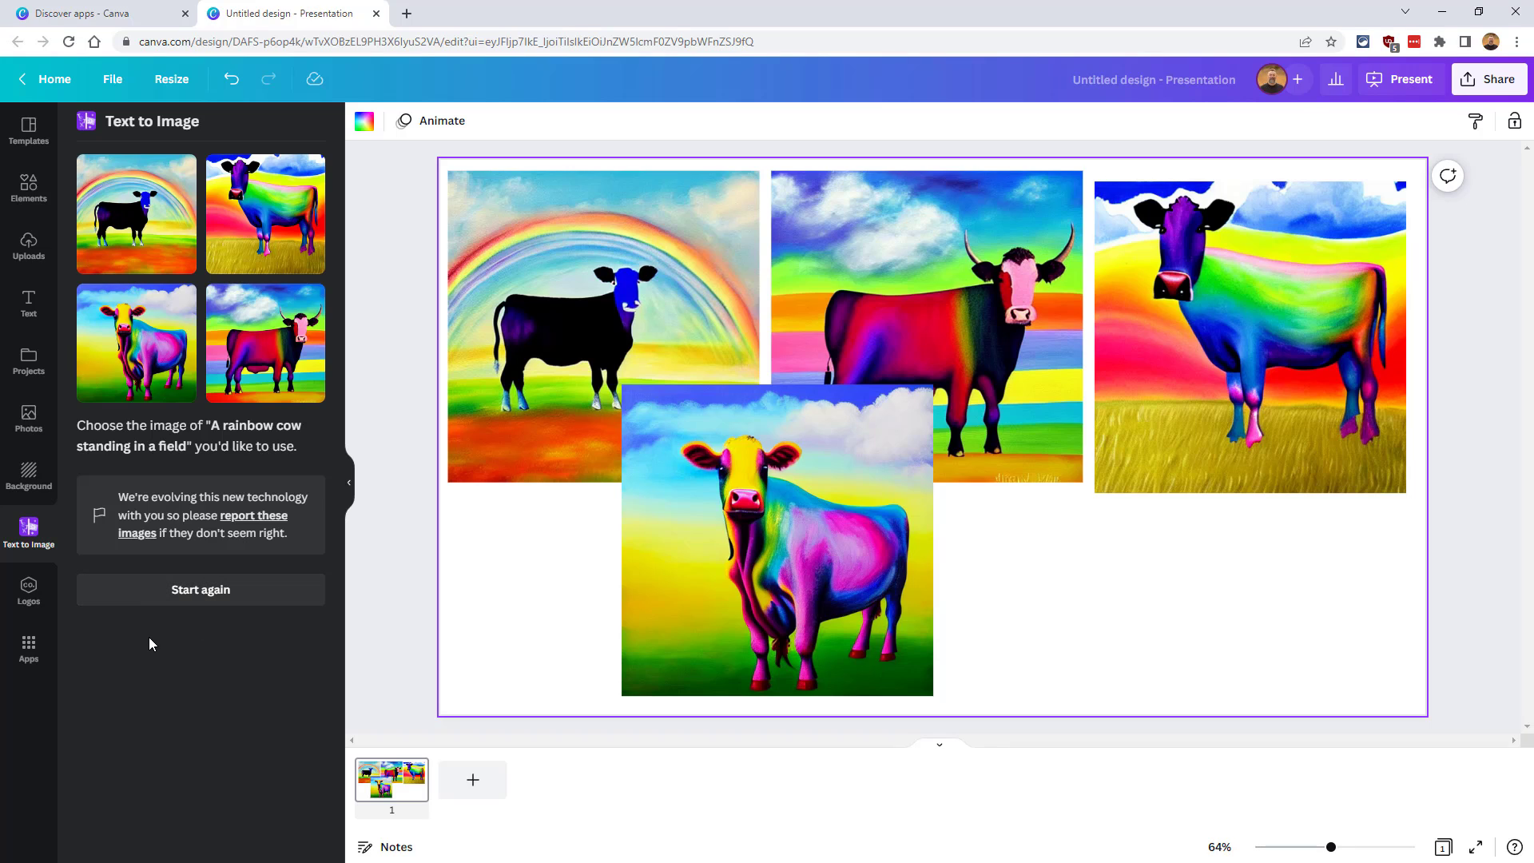
pyautogui.click(202, 590)
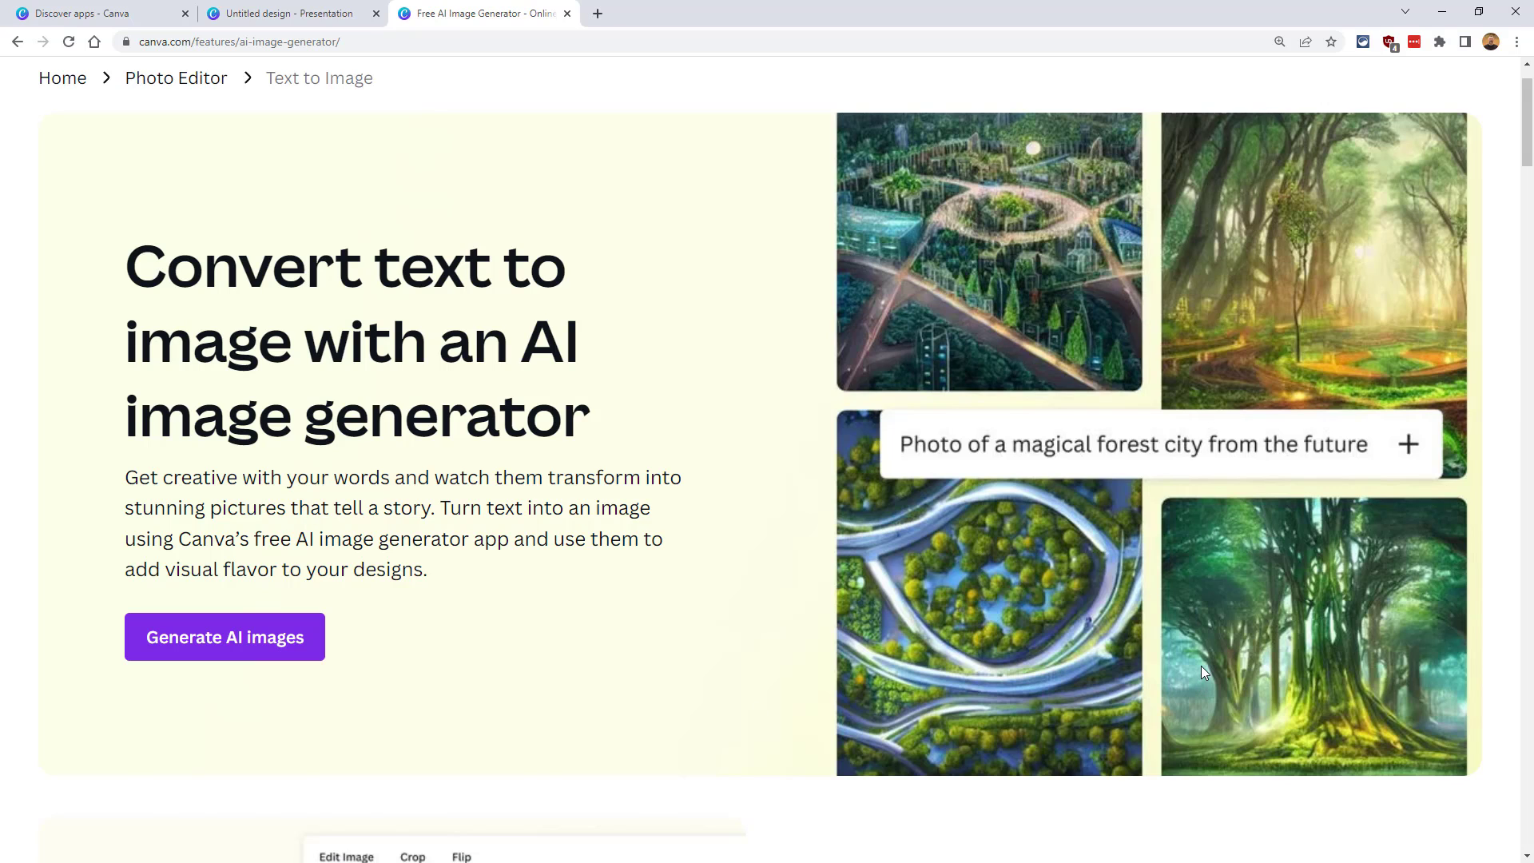
# - Read the Text to Image feature descriptions on Canva's AI image generator page
pyautogui.scroll(-9, 1201, 665)
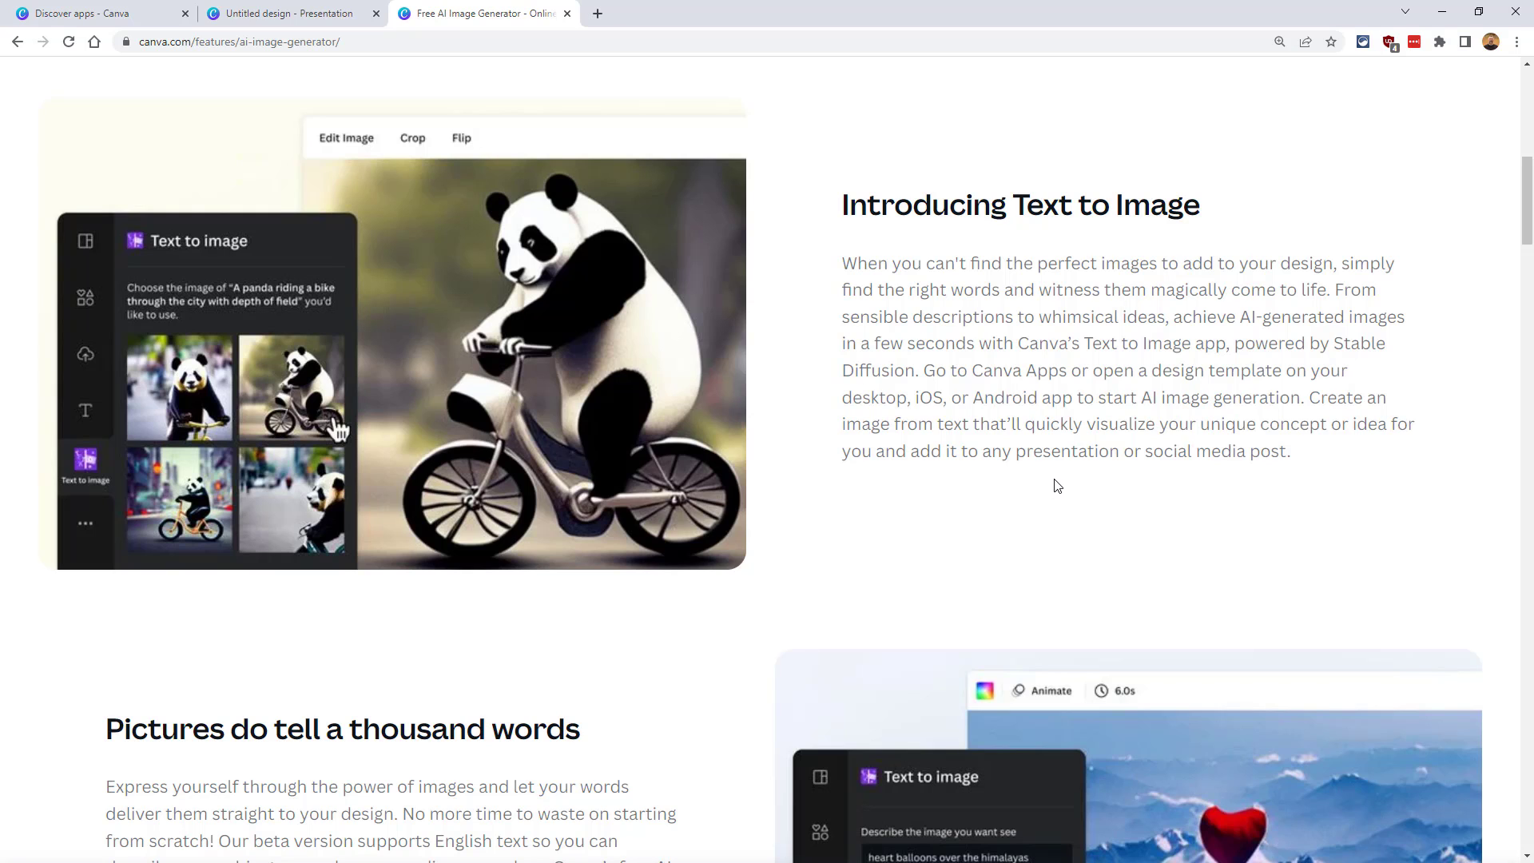
pyautogui.scroll(-6, 1057, 486)
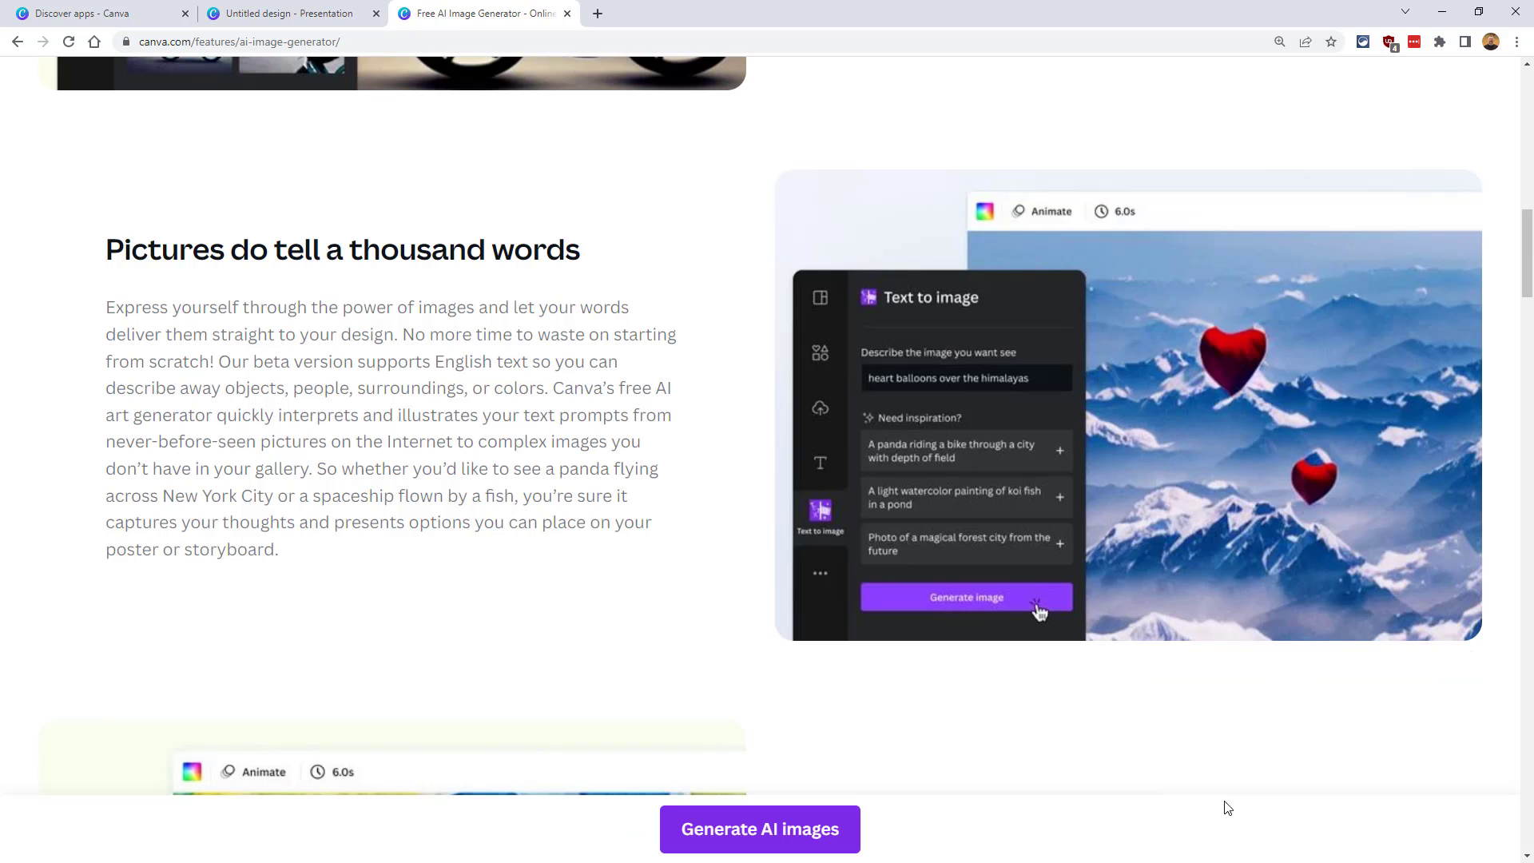
pyautogui.scroll(-15, 1298, 701)
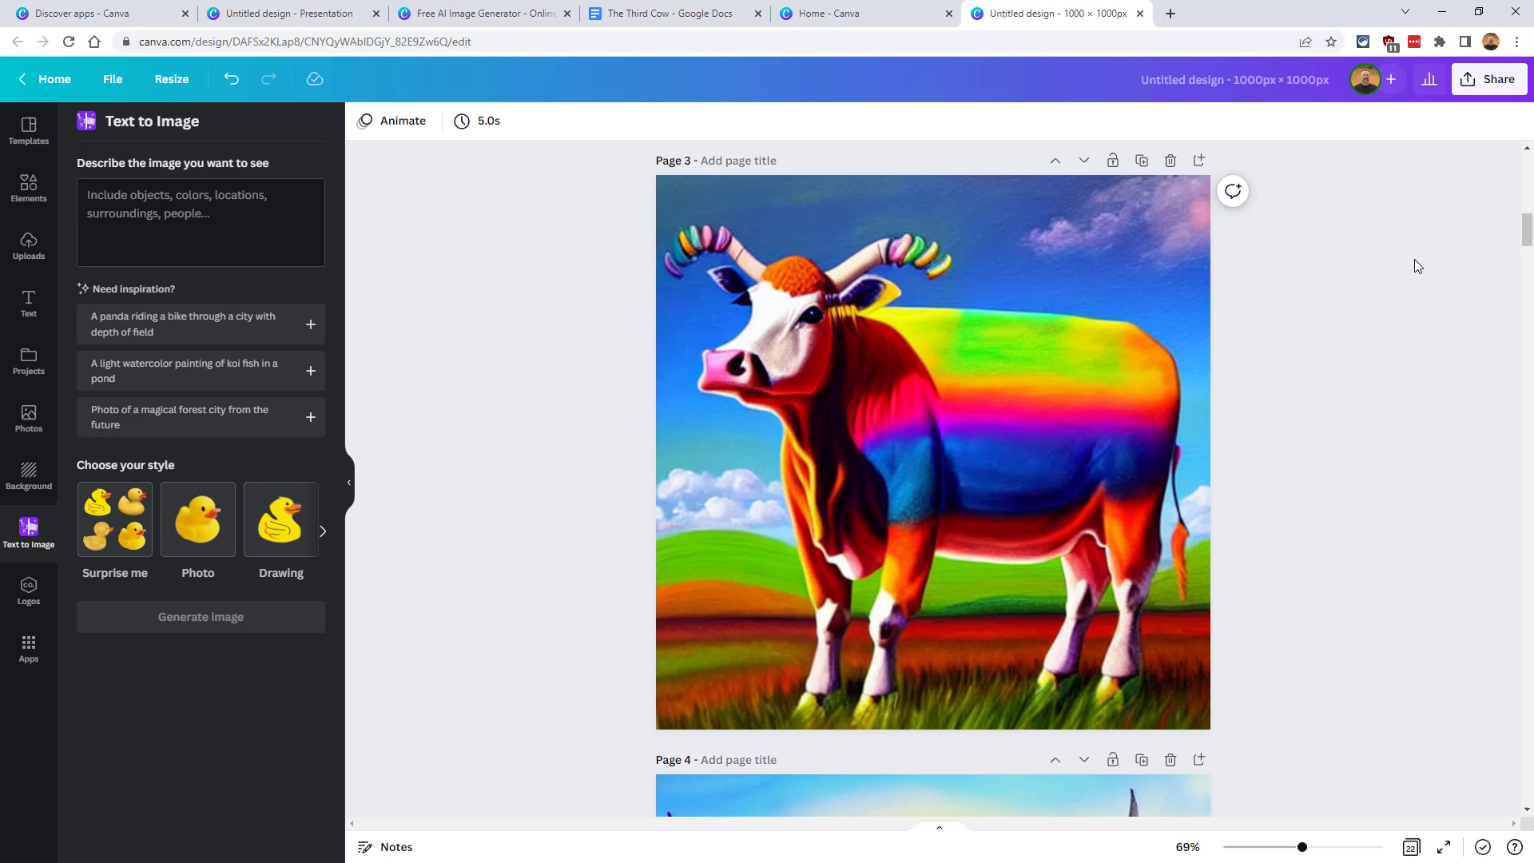
# - Look through the generated cow images on the pages of the 1000 × 1000 px design
pyautogui.scroll(-9, 1414, 259)
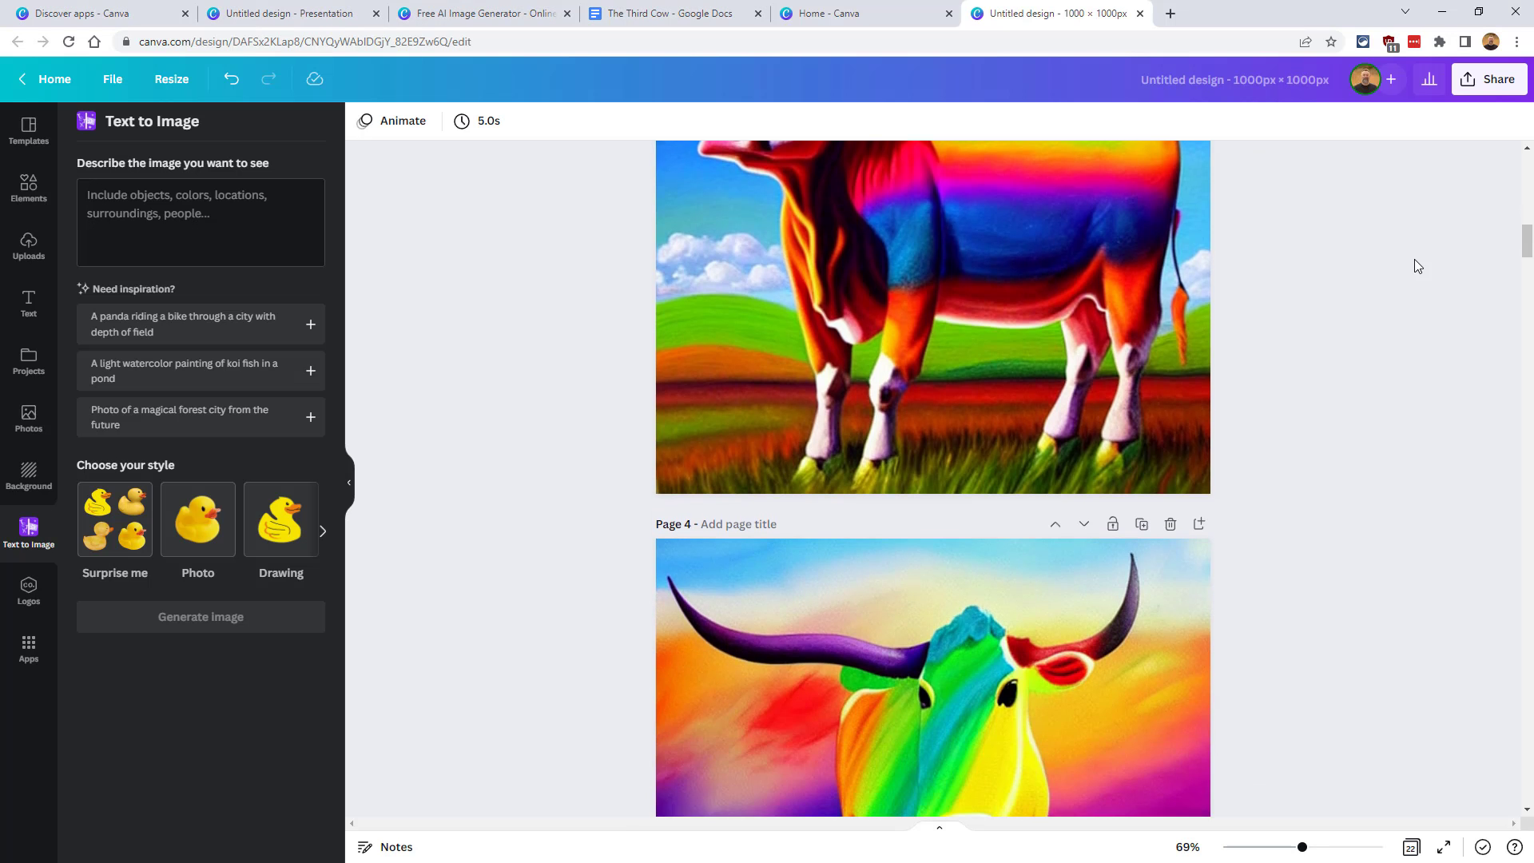
pyautogui.scroll(-20, 1415, 259)
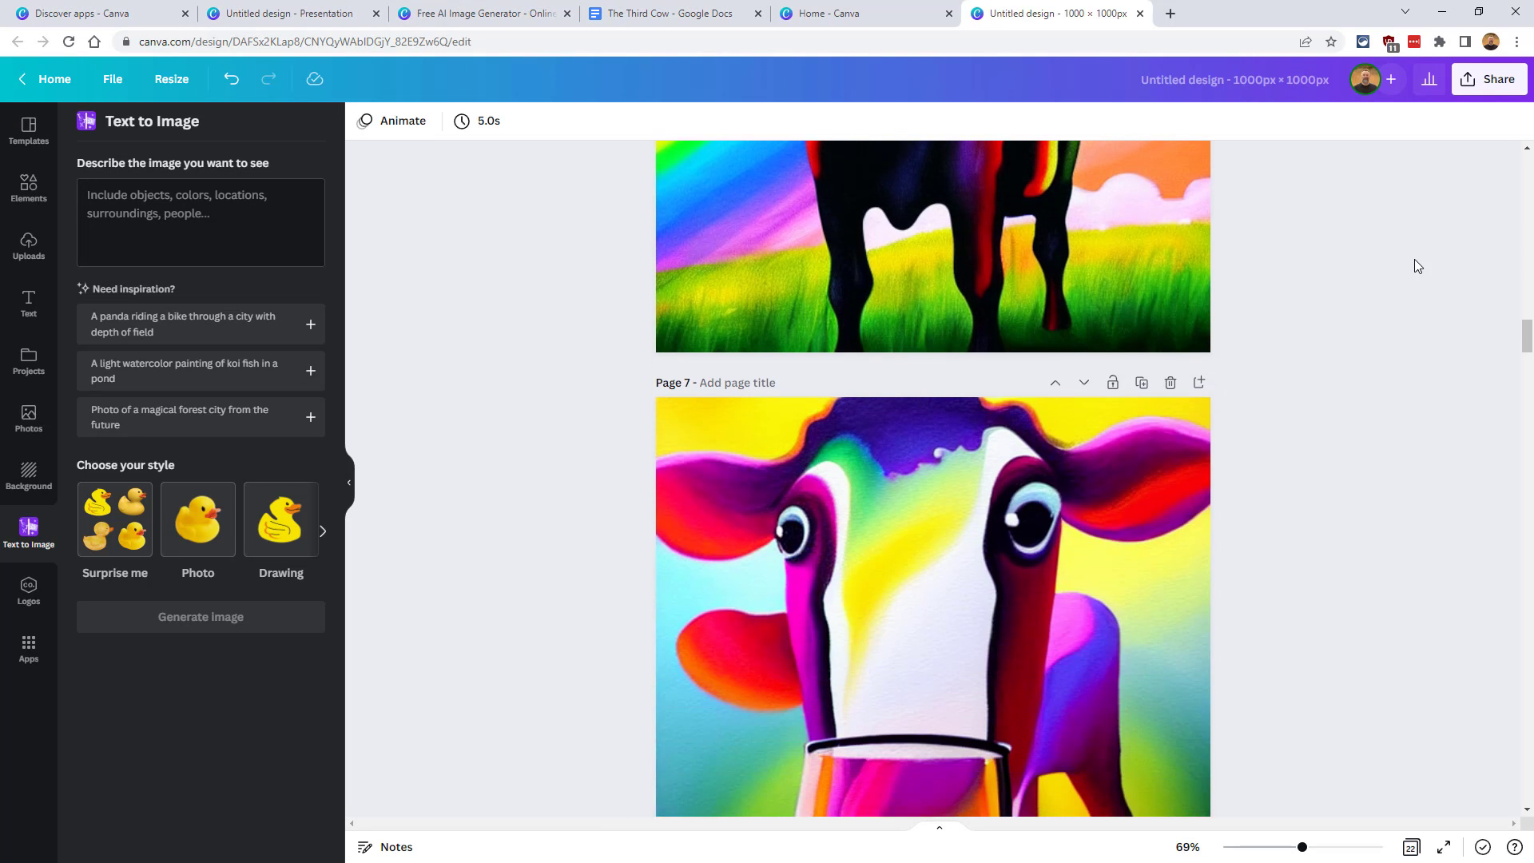
pyautogui.scroll(-20, 1415, 266)
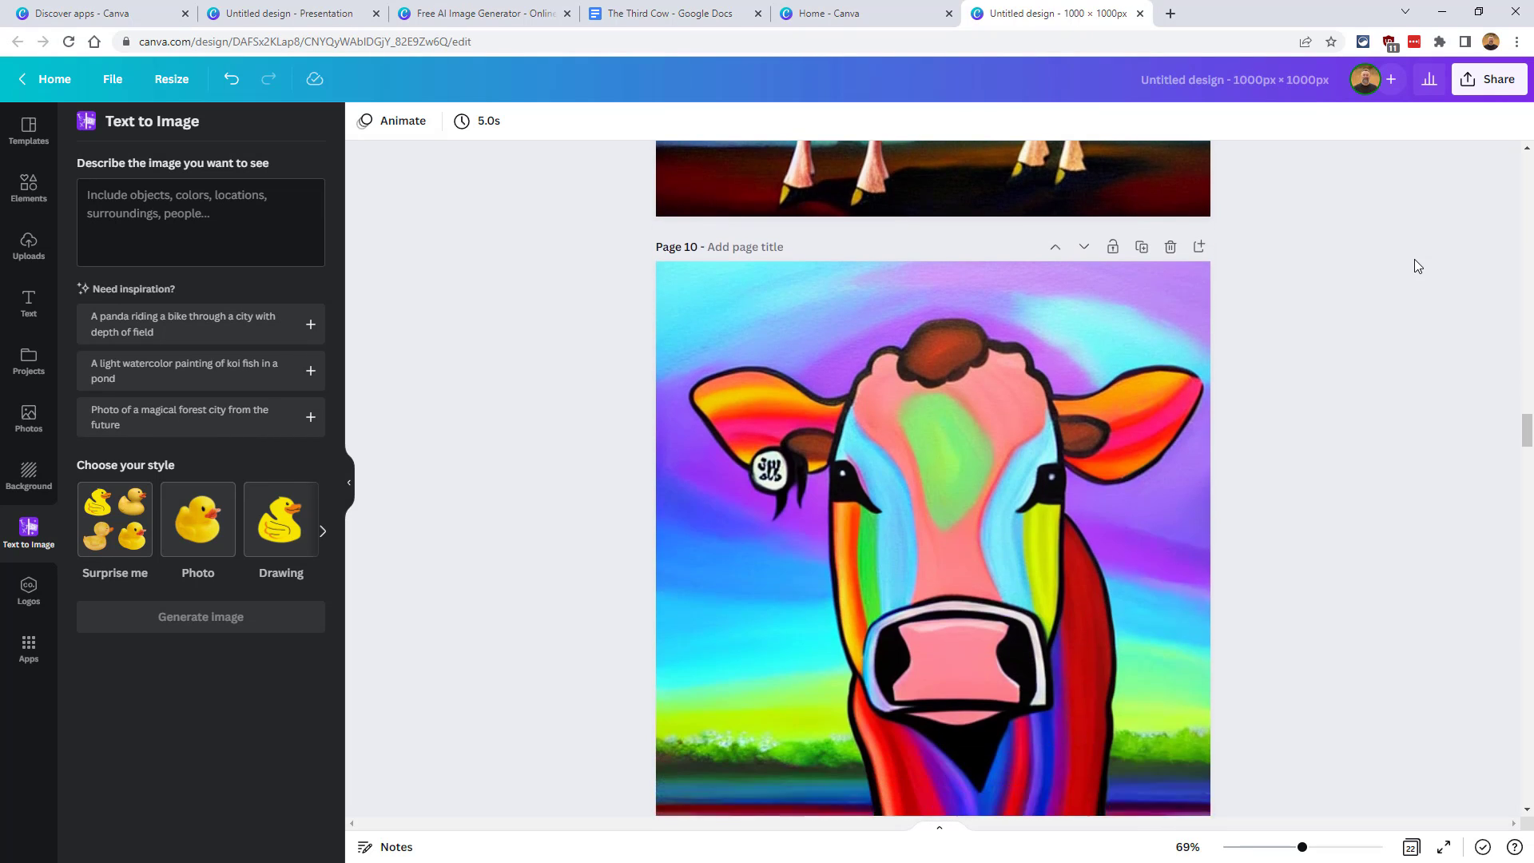
pyautogui.scroll(-20, 1415, 266)
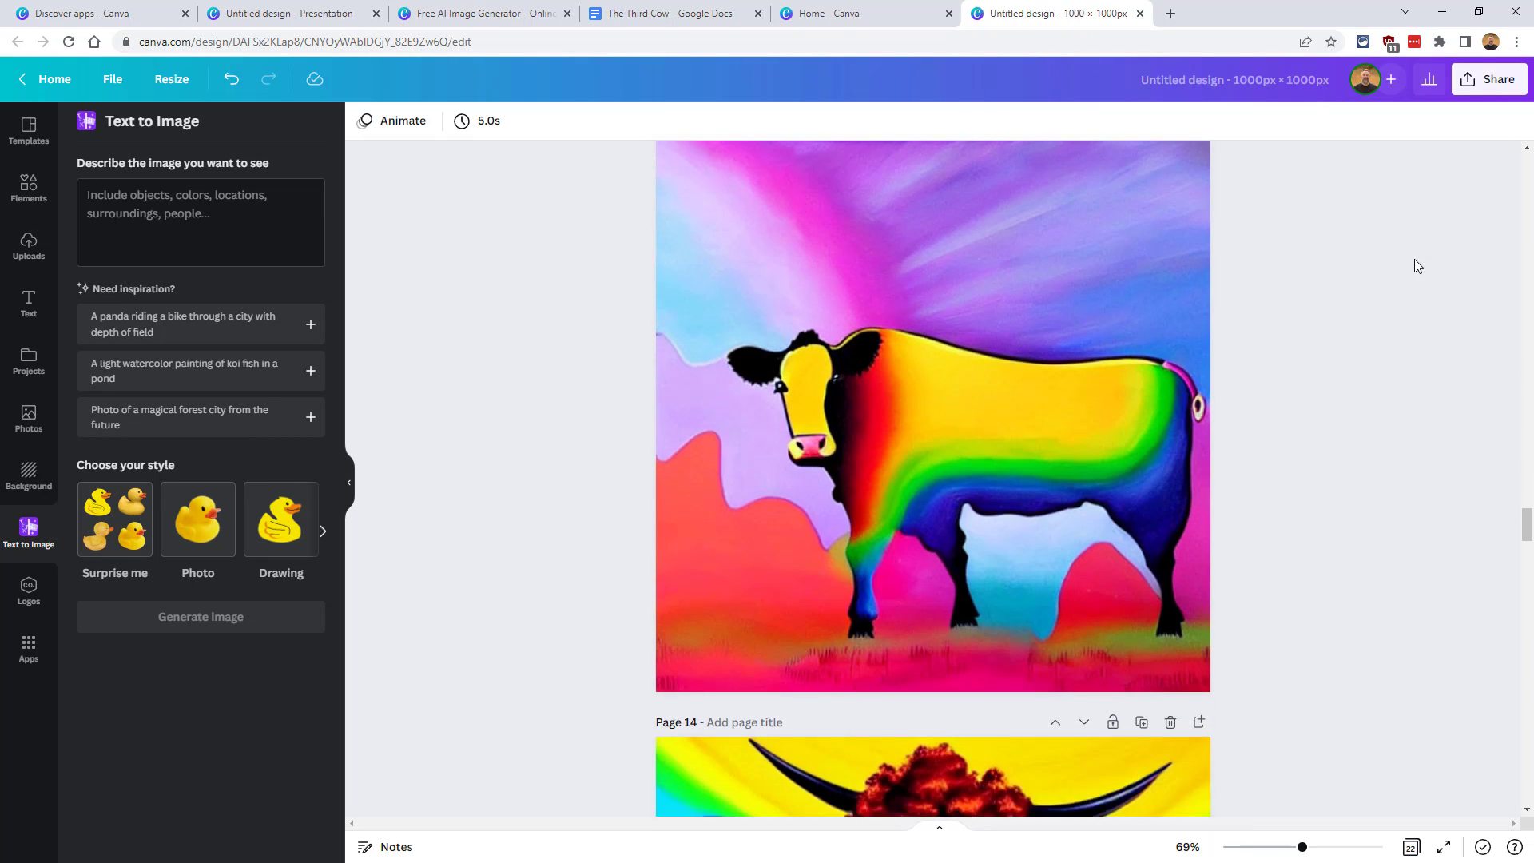
pyautogui.scroll(-20, 1415, 266)
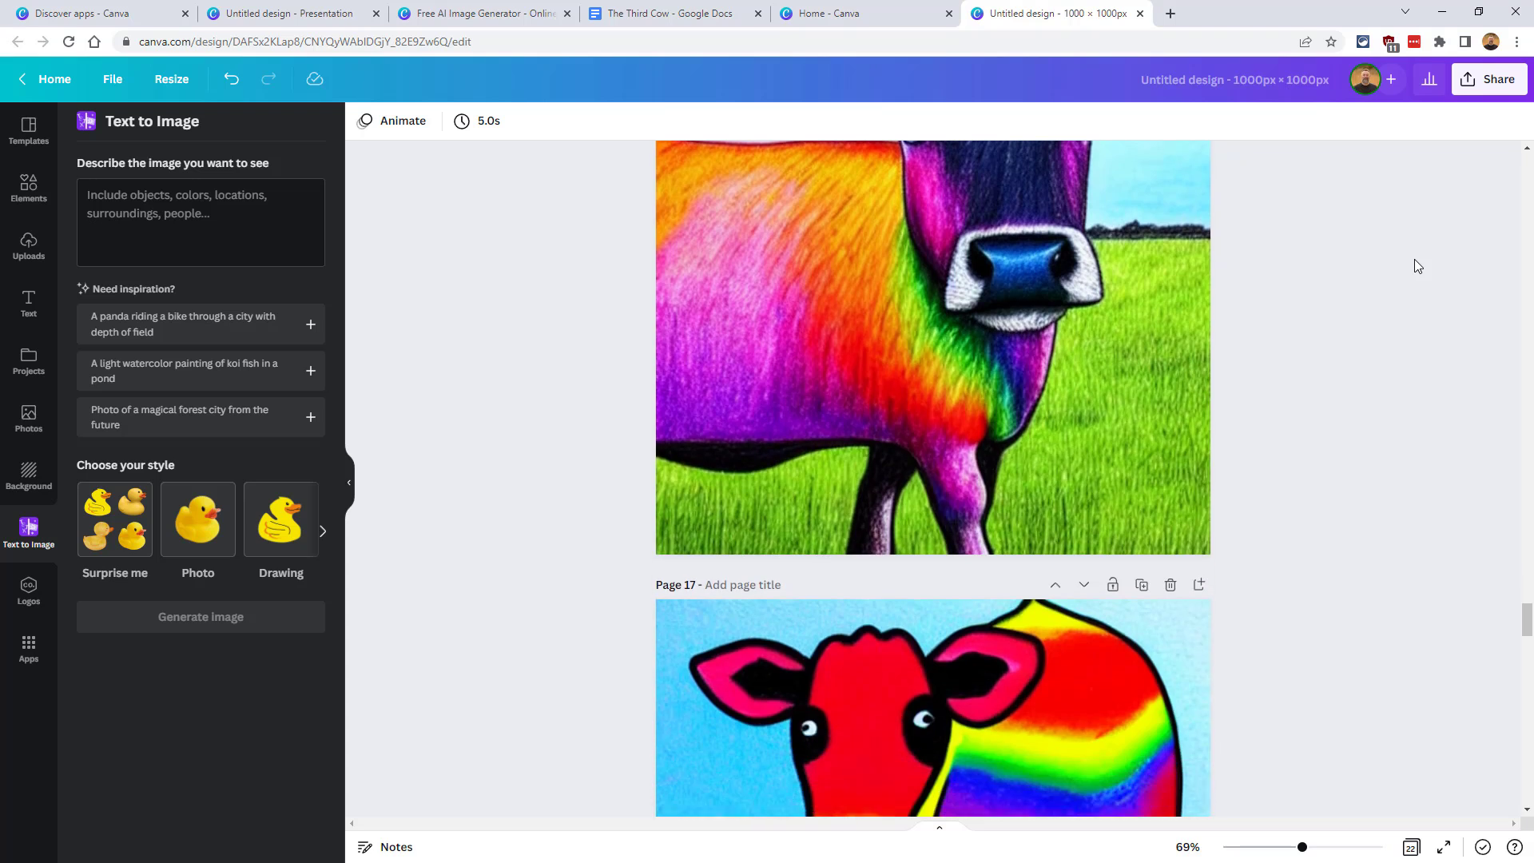
pyautogui.scroll(-20, 1415, 267)
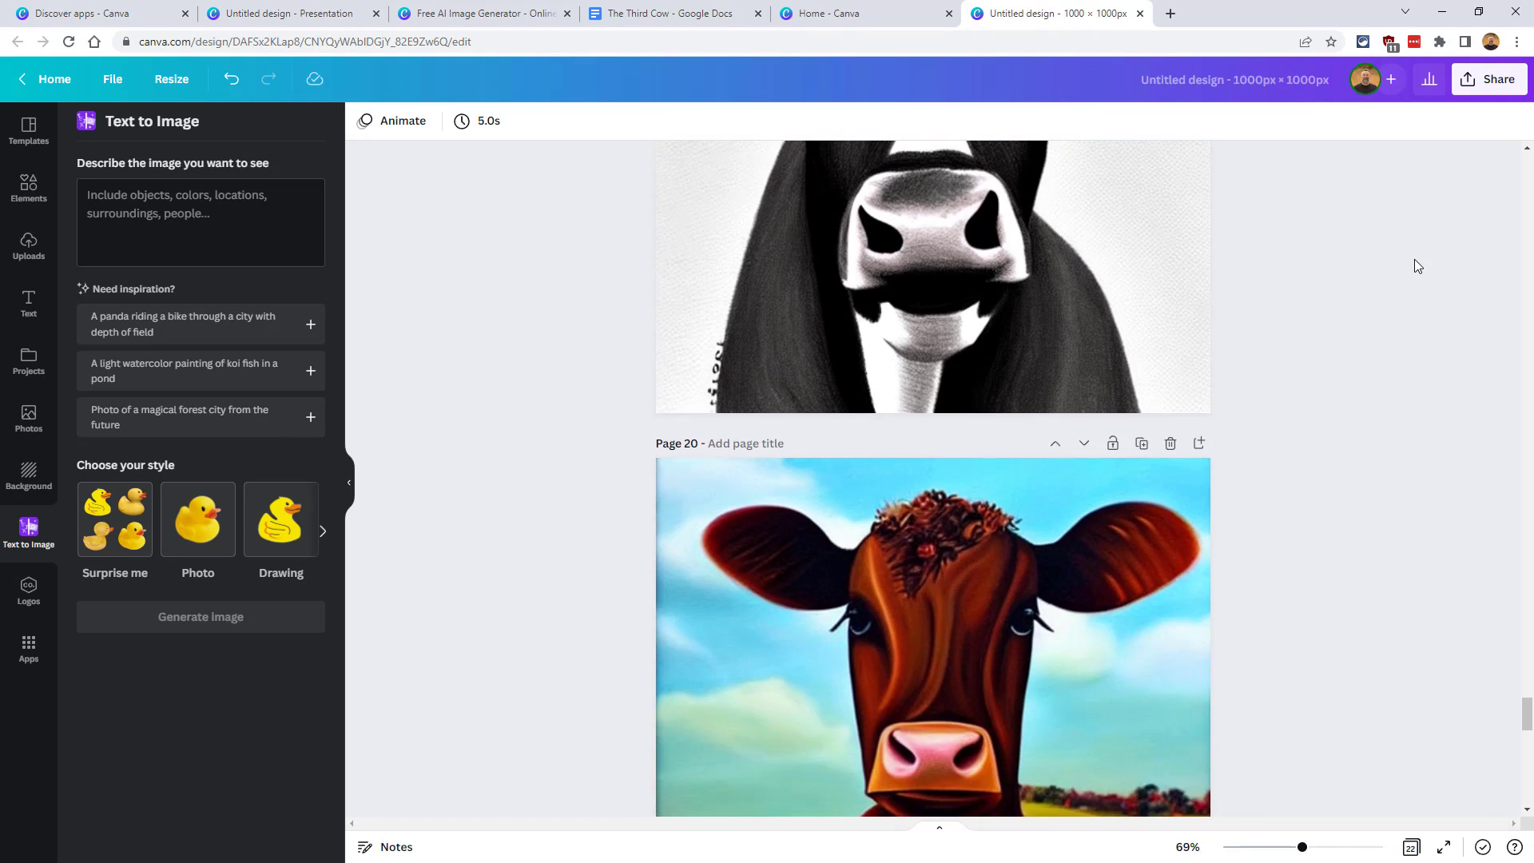
pyautogui.scroll(-15, 1417, 265)
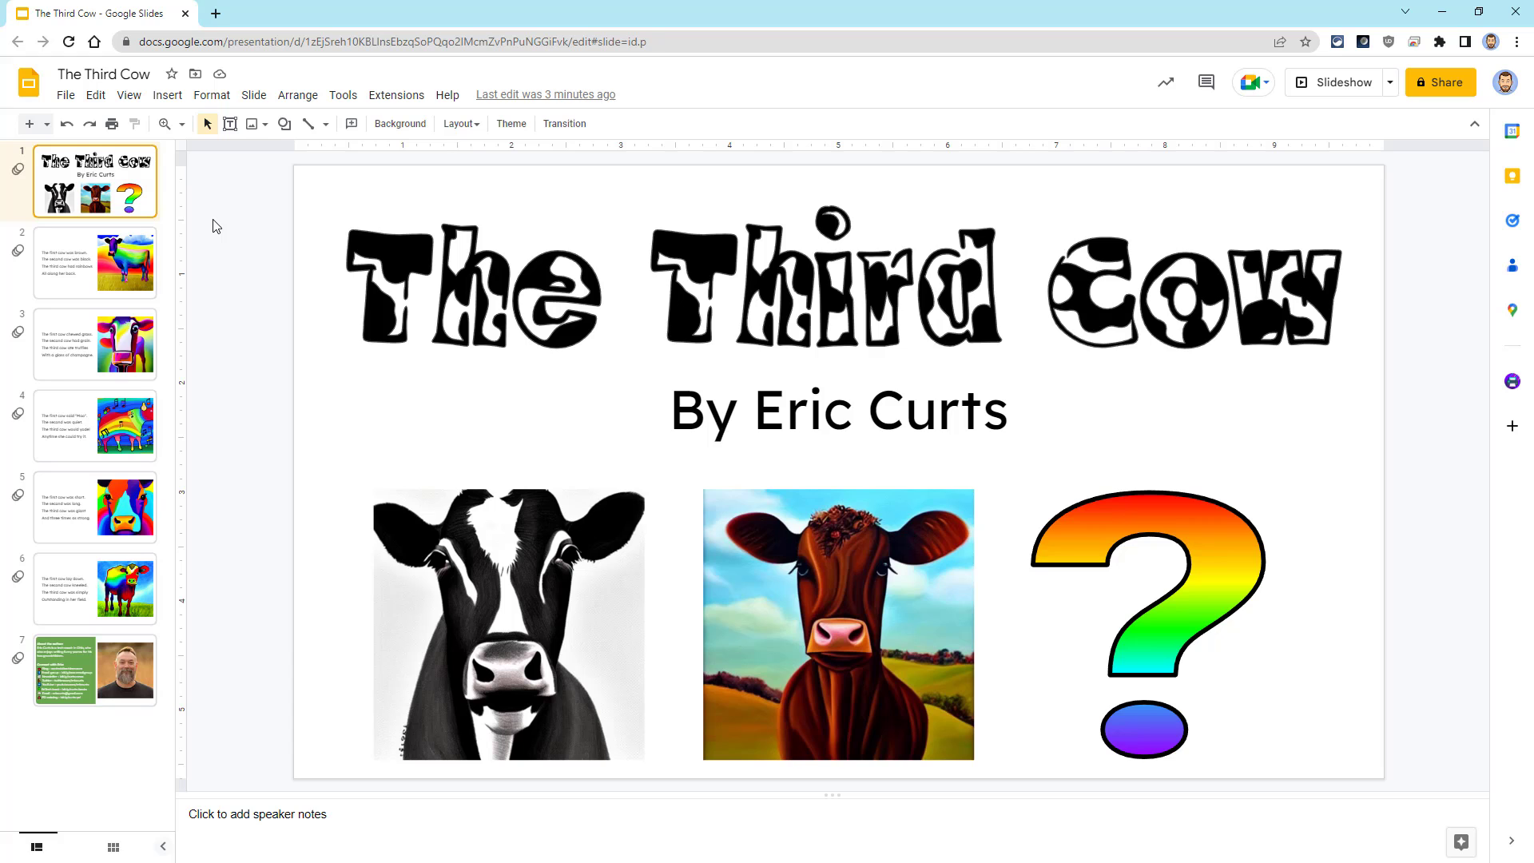
# - Browse the slides of "The Third Cow" presentation in Google Slides, starting from the title slide
pyautogui.press('Down')
pyautogui.press('Down')
pyautogui.press('Down')
pyautogui.press('Down')
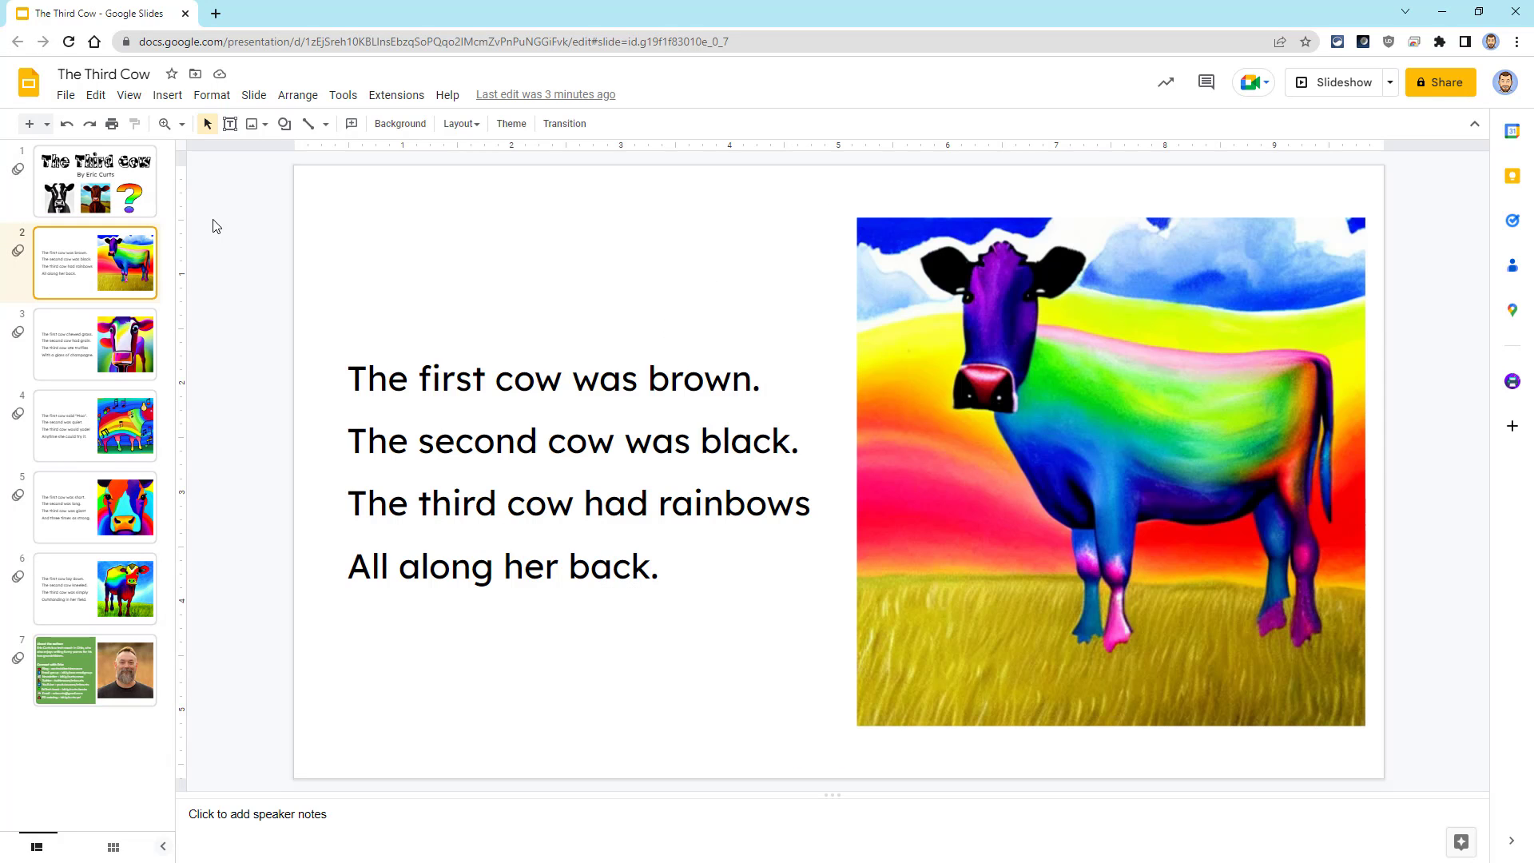
pyautogui.press('Down')
pyautogui.press('Down')
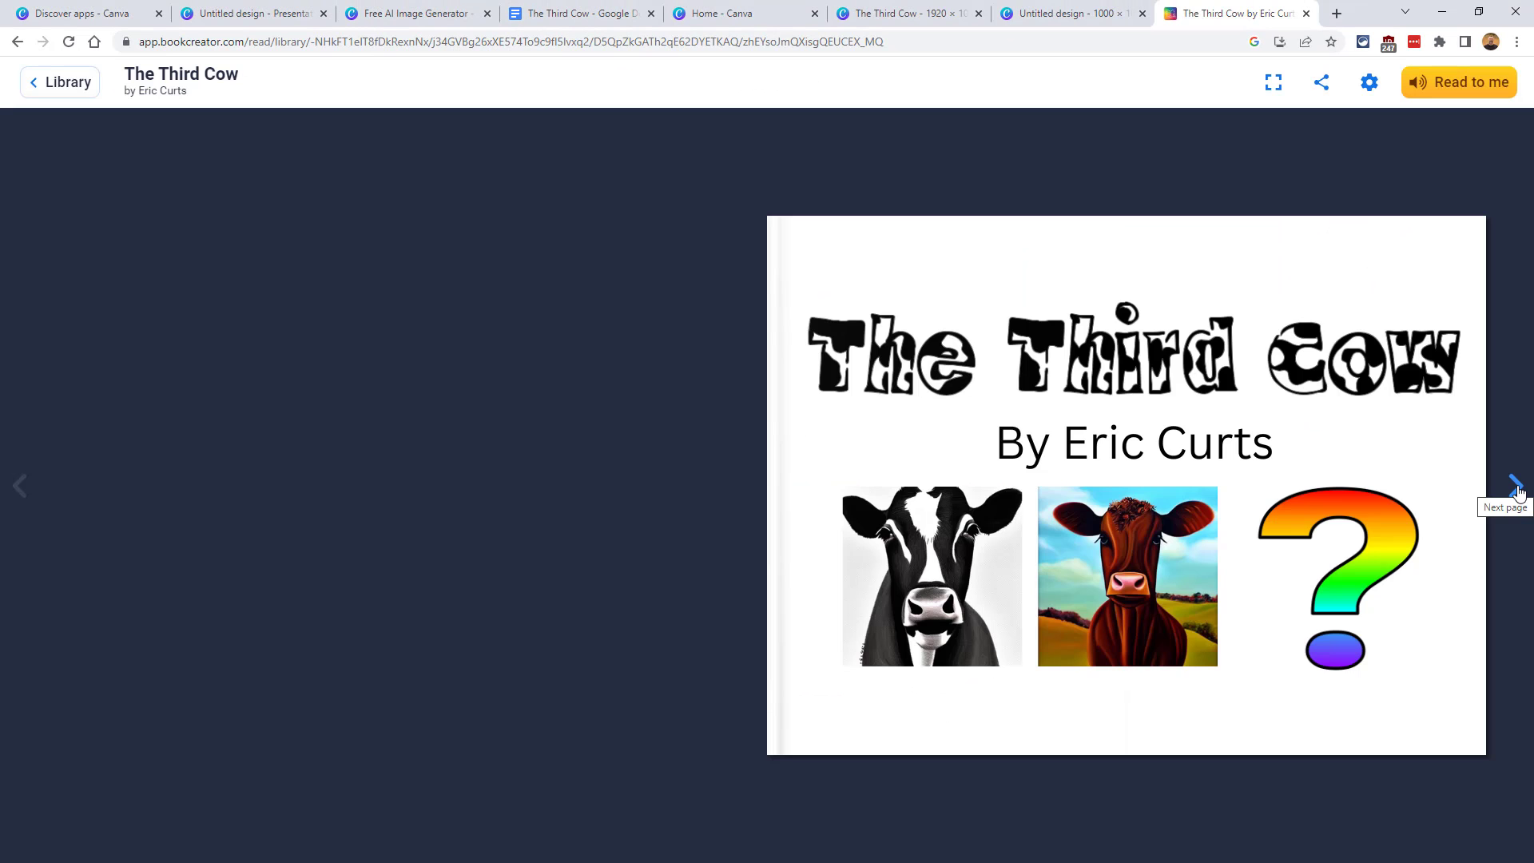
# - Page through "The Third Cow" in Book Creator from the cover to the author page
pyautogui.click(1516, 486)
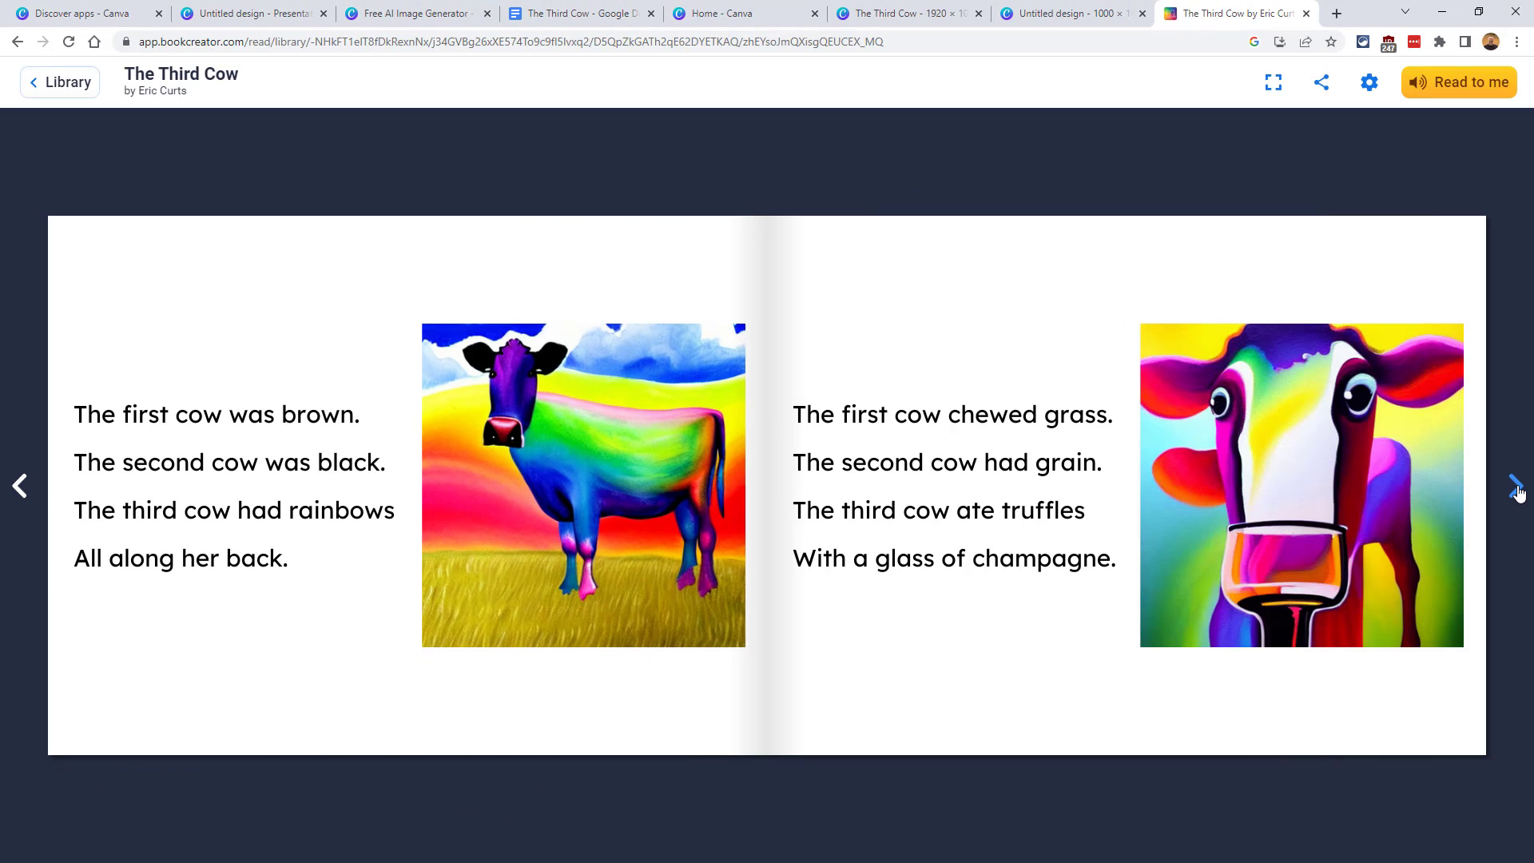
pyautogui.click(1516, 487)
pyautogui.click(1517, 488)
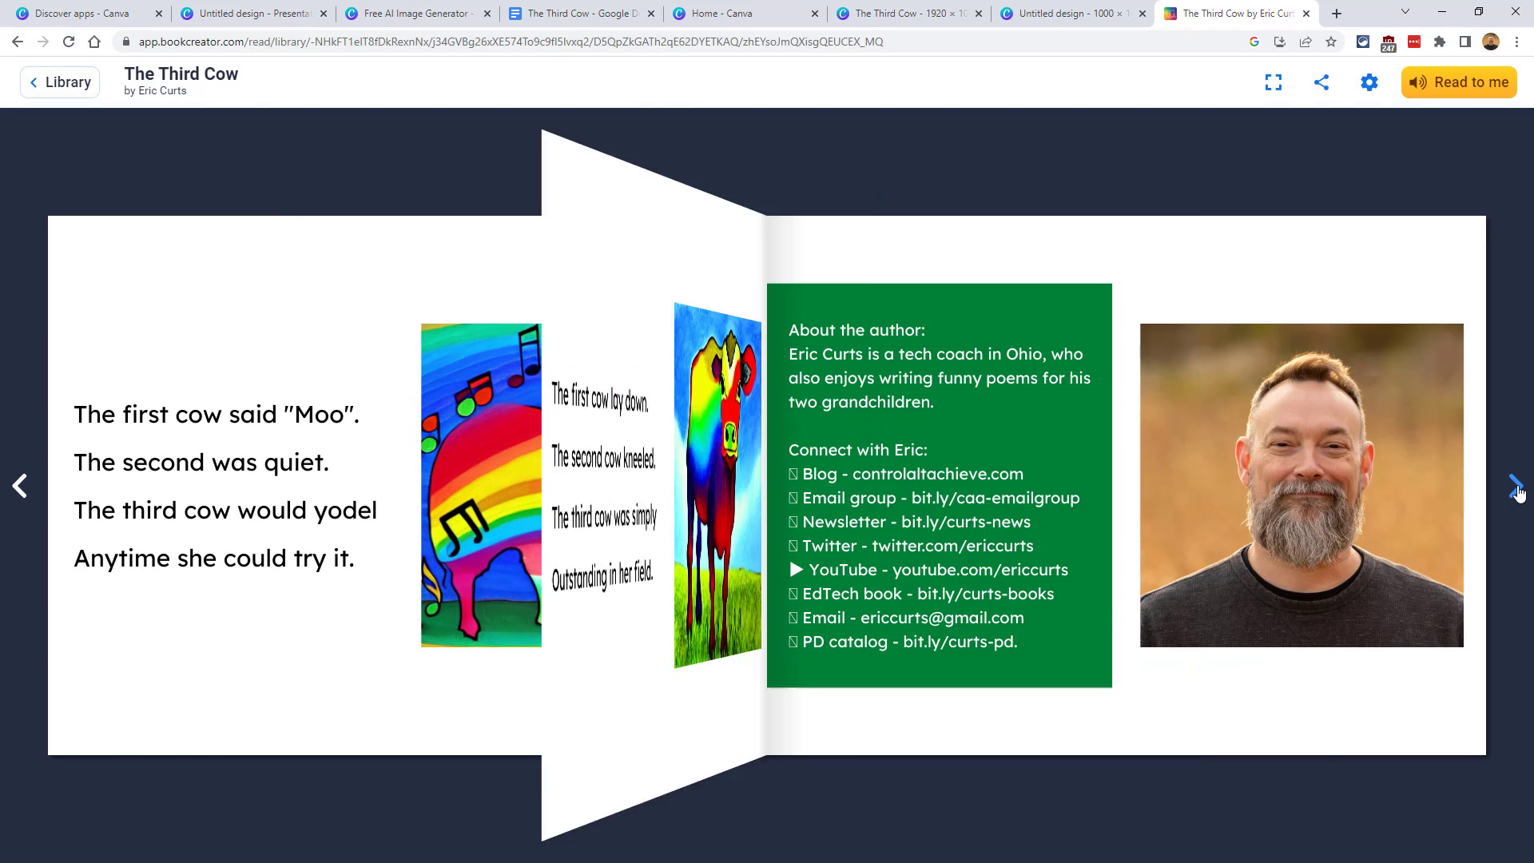